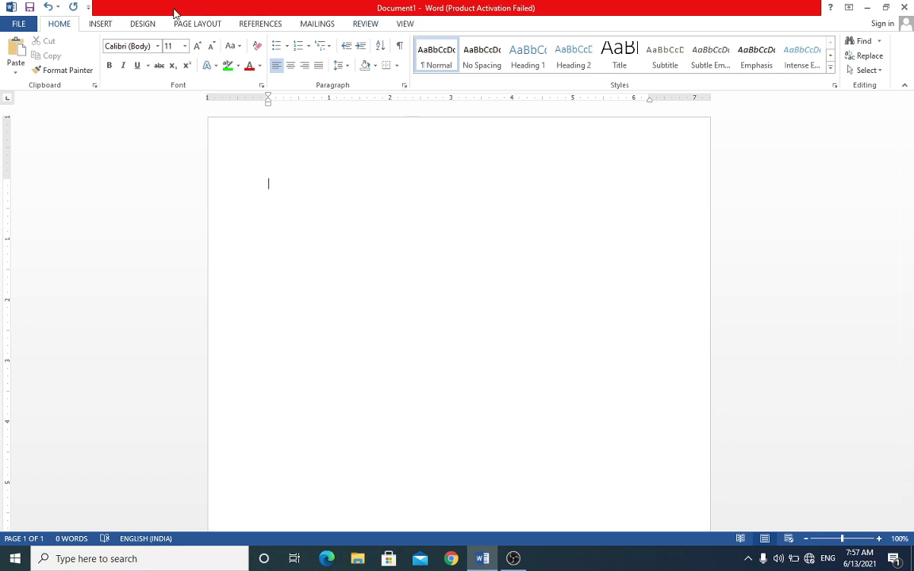
Step: Show the Insert ribbon with its page, table and picture tools in the blank document
left_click(100, 24)
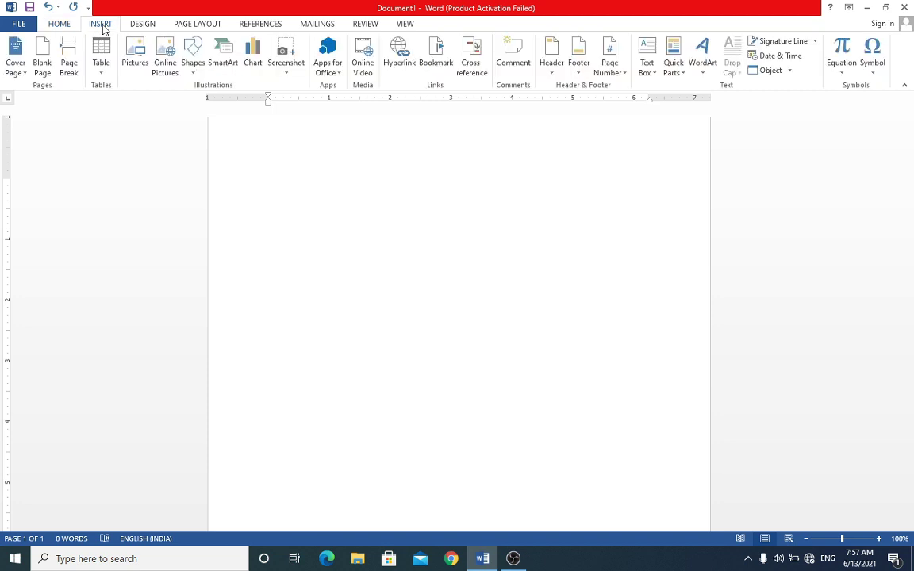
Step: Insert the Exposure cover page design with the sunflower photo from the Cover Page gallery
left_click(22, 75)
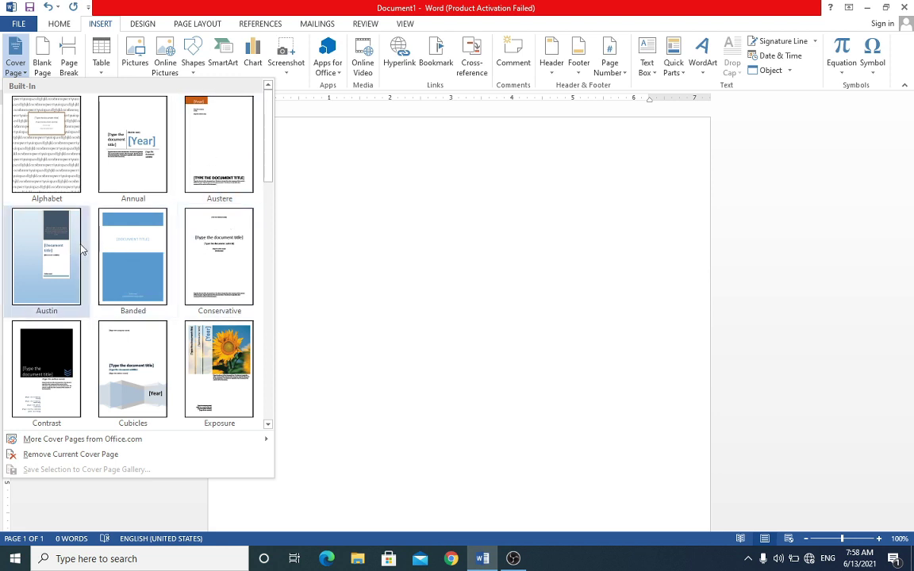
mouse_move(265, 173)
left_mouse_down()
mouse_move(273, 387)
mouse_move(277, 128)
left_mouse_up()
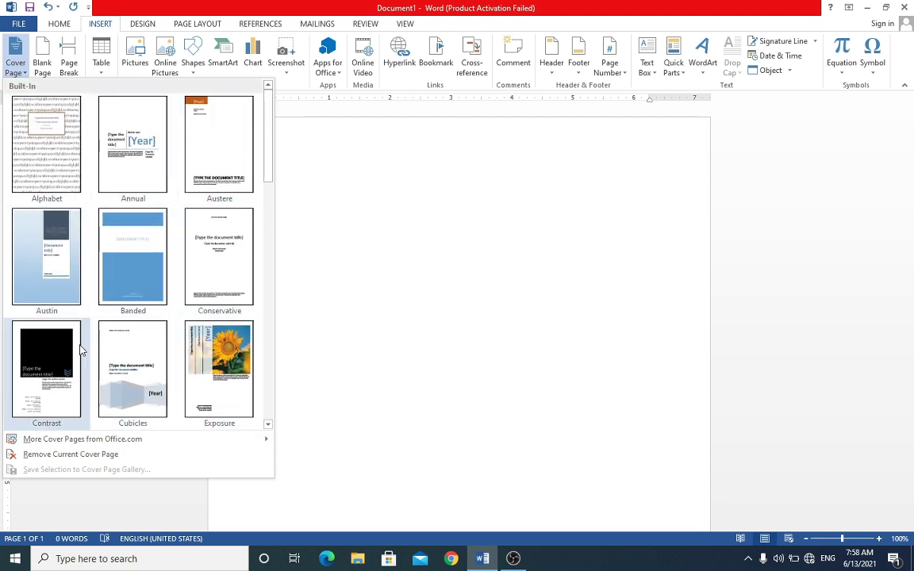
left_click(230, 373)
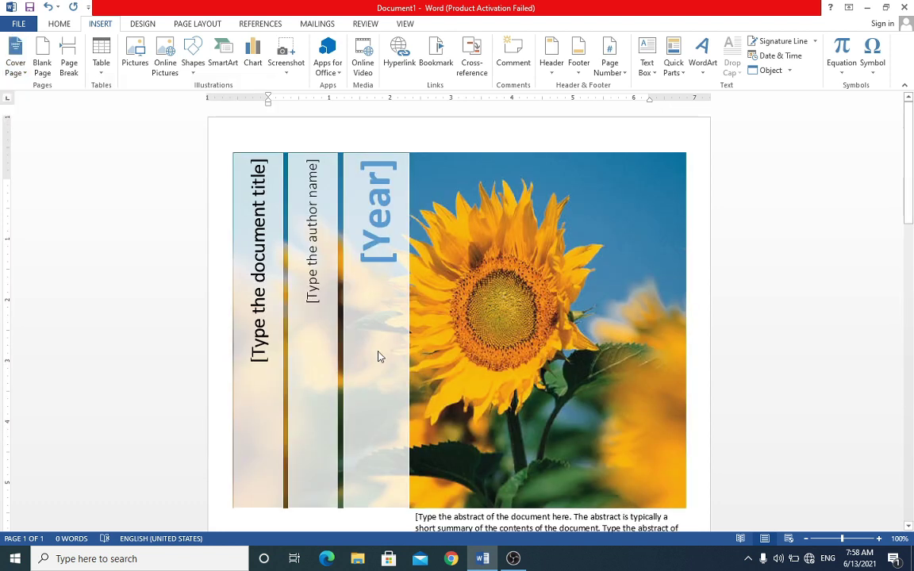
Step: Review the Exposure sunflower cover page, then bring up the Cover Page designs again
scroll(427, 310, "down", 10)
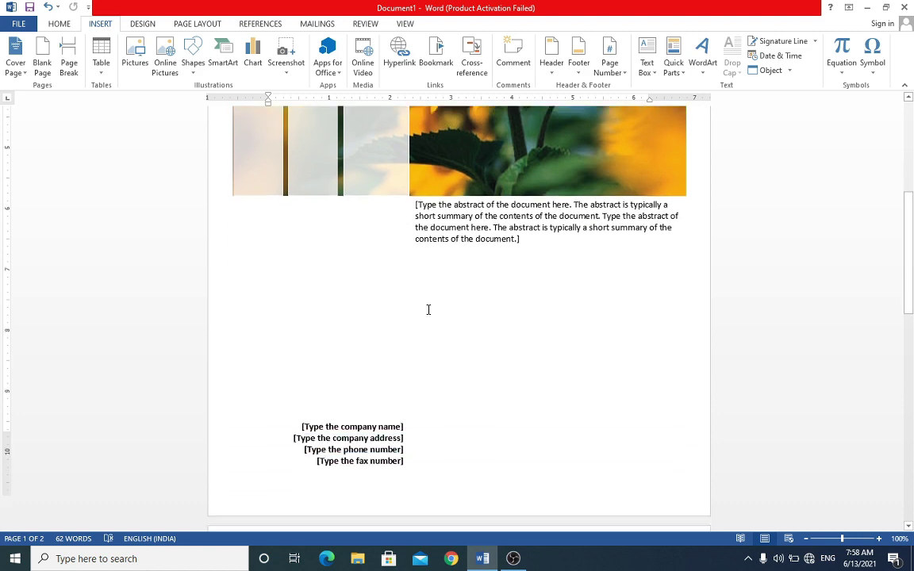
scroll(428, 310, "up", 10)
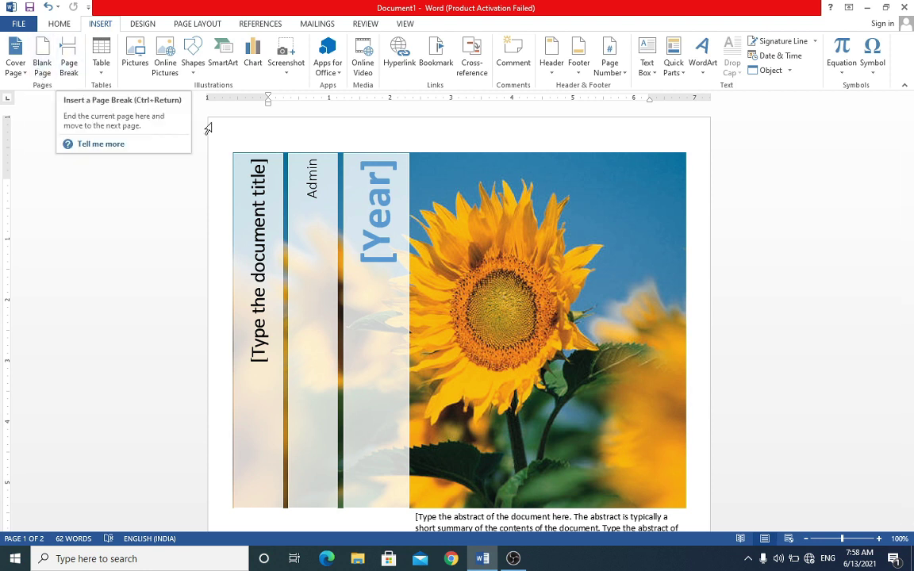
left_click(22, 74)
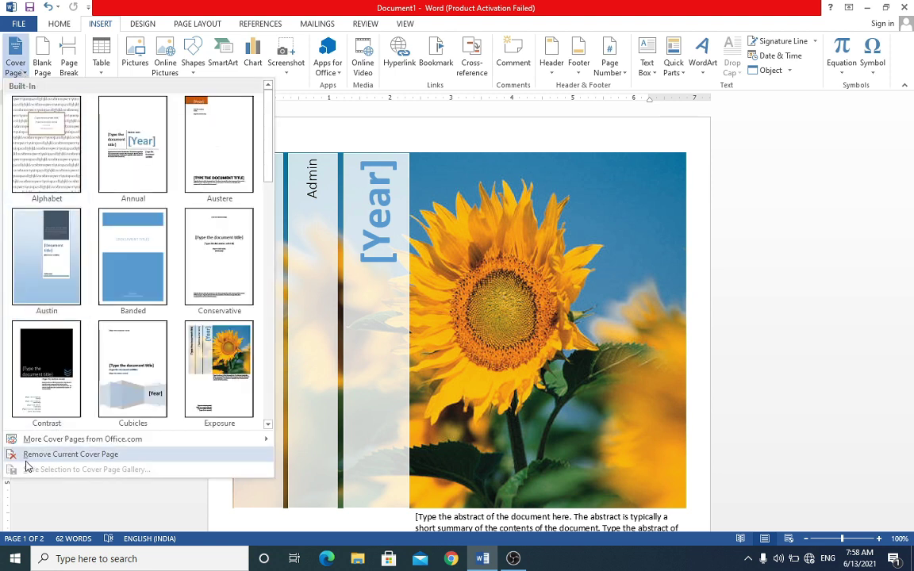
Step: Remove the cover page and generate five paragraphs of sample text with =rand()
left_click(94, 454)
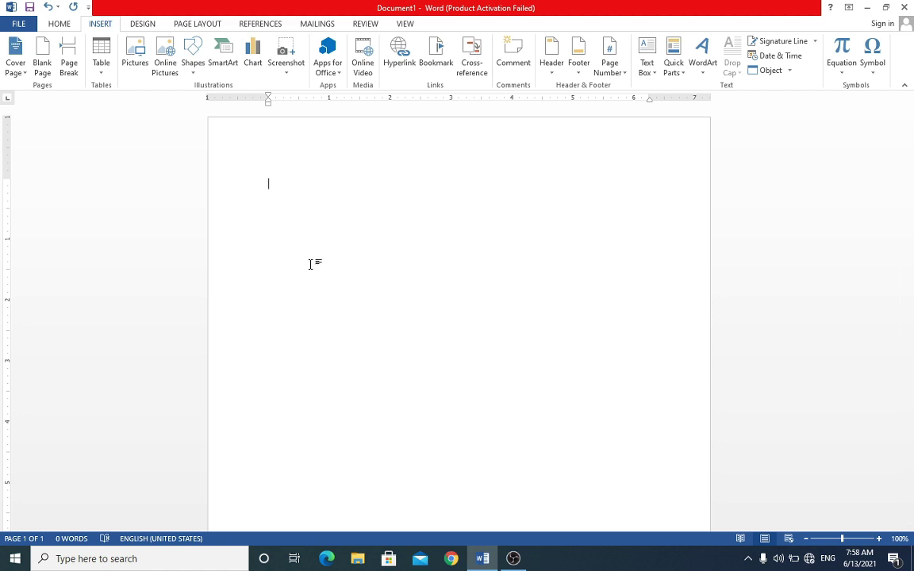
type("=rand(")
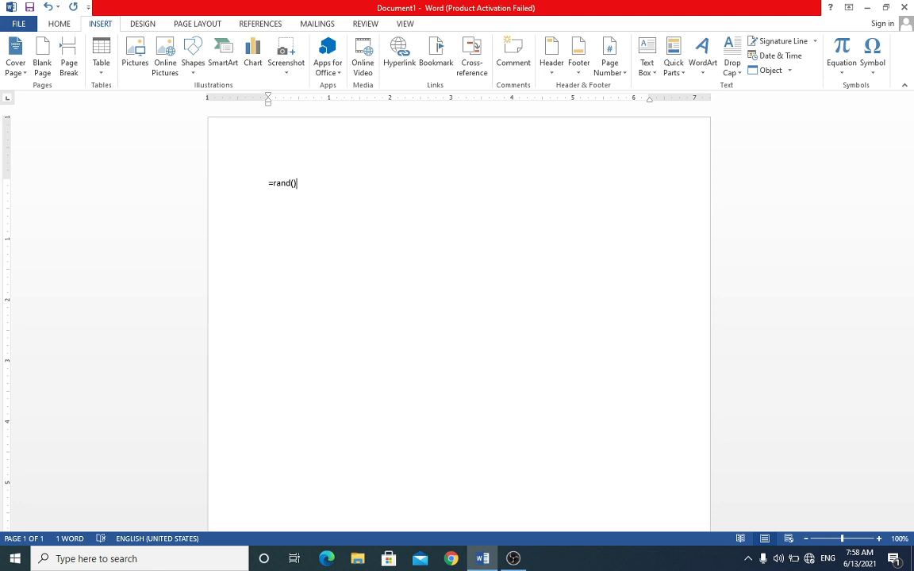
key("Return")
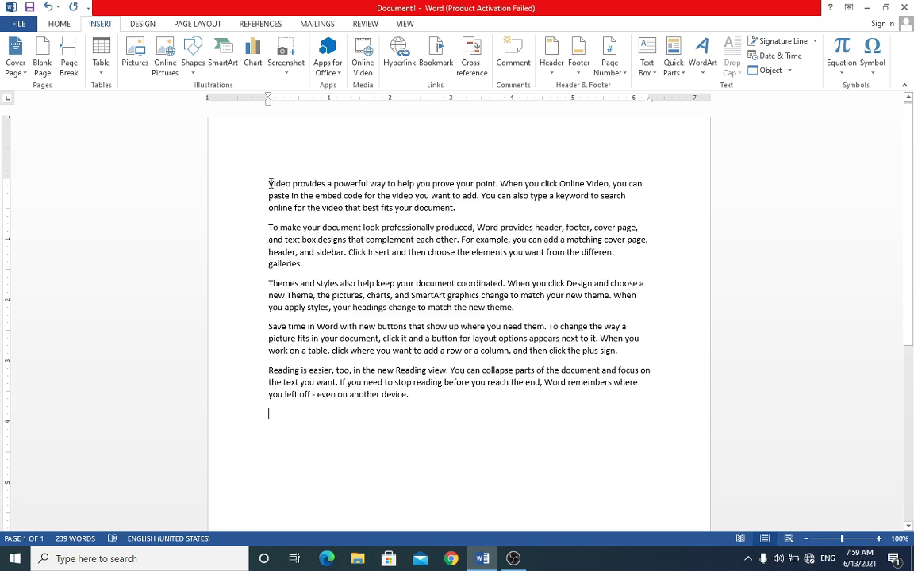
scroll(365, 388, "down", 1)
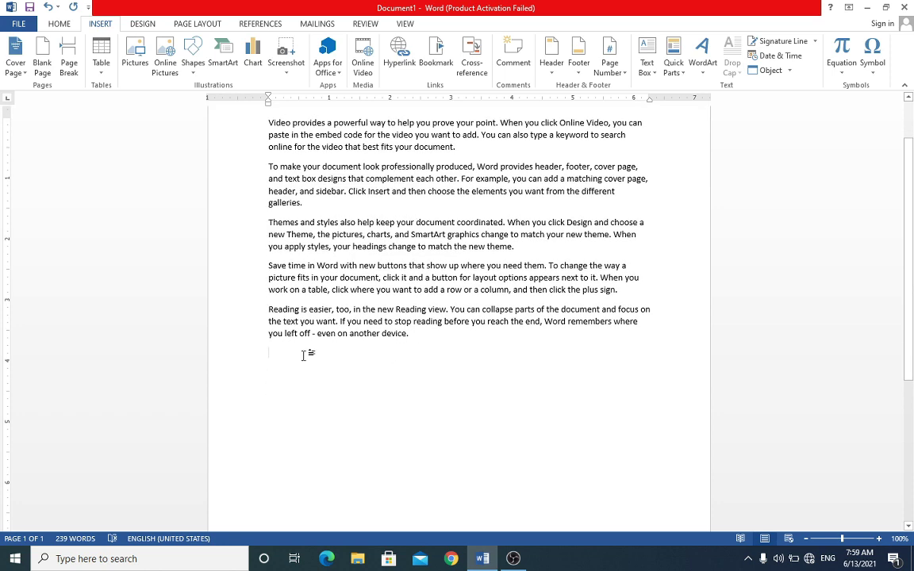
scroll(305, 355, "down", 3)
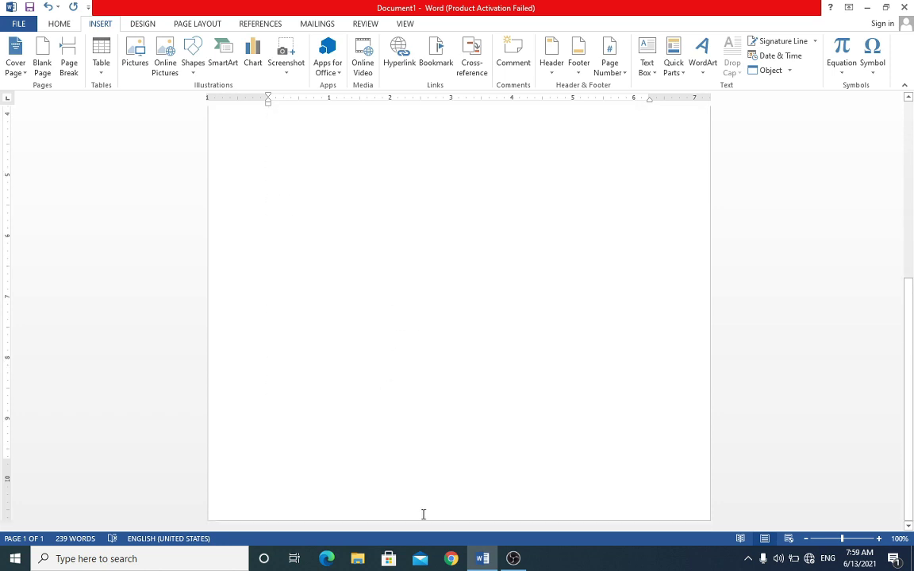
scroll(413, 444, "up", 2)
scroll(407, 418, "up", 3)
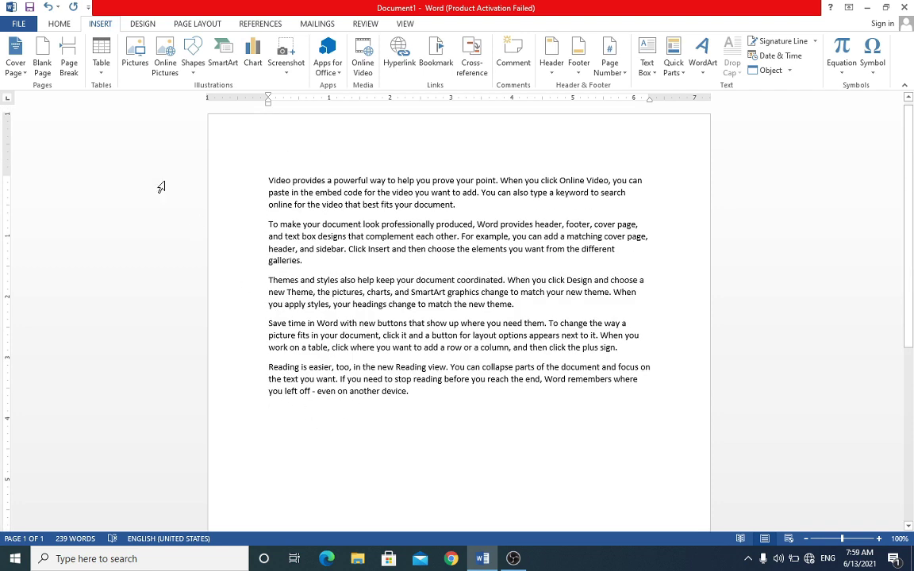
Step: Insert a page break after the sample text to start a second page
left_click(70, 62)
scroll(375, 350, "down", 2)
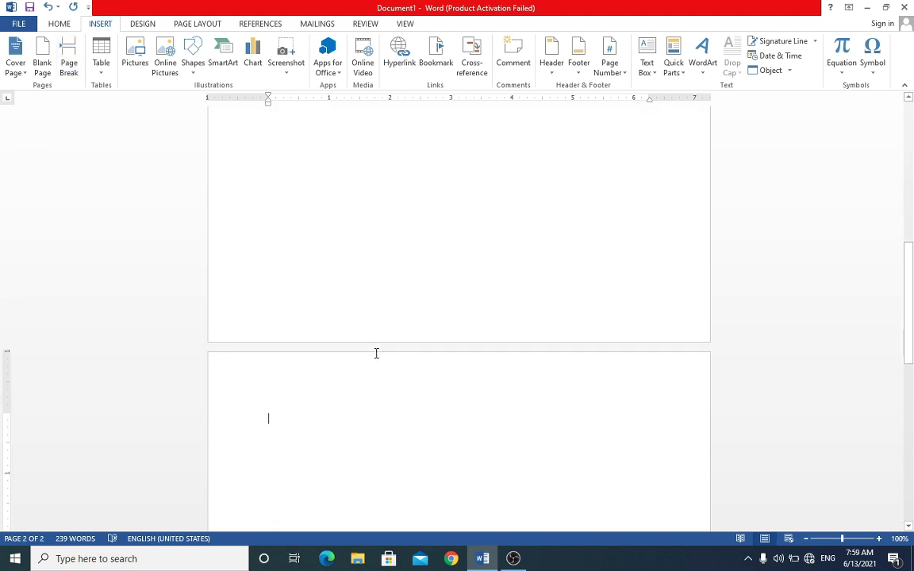
scroll(376, 353, "down", 1)
scroll(328, 292, "up", 1)
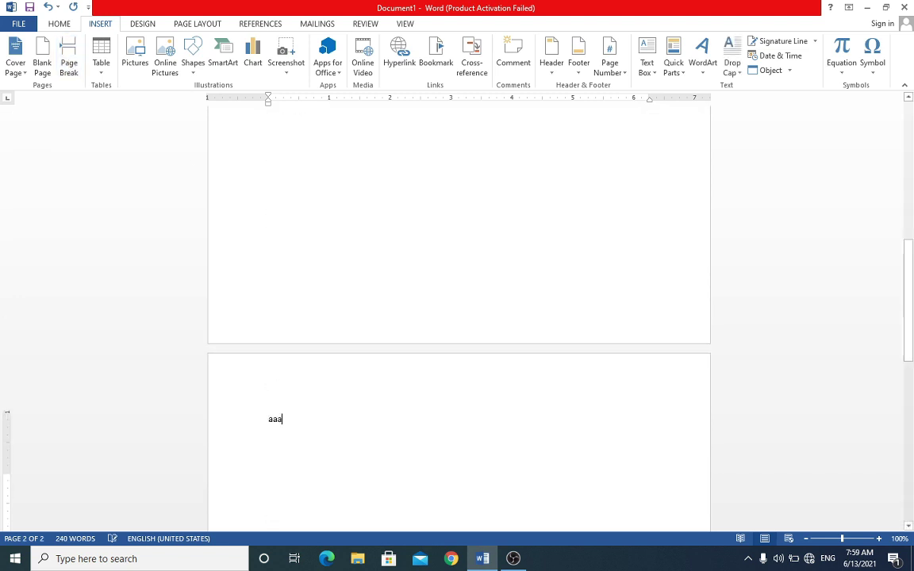
scroll(329, 292, "up", 5)
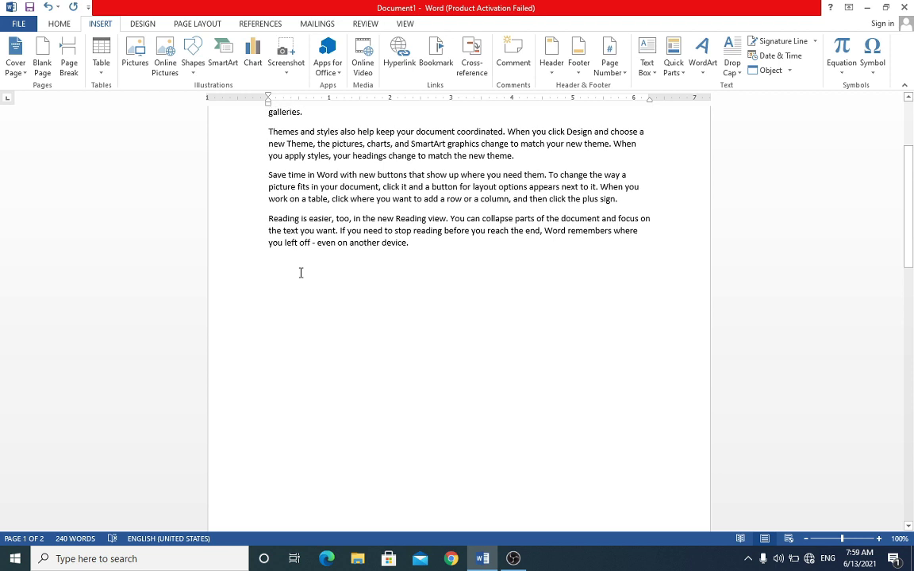
scroll(301, 272, "down", 5)
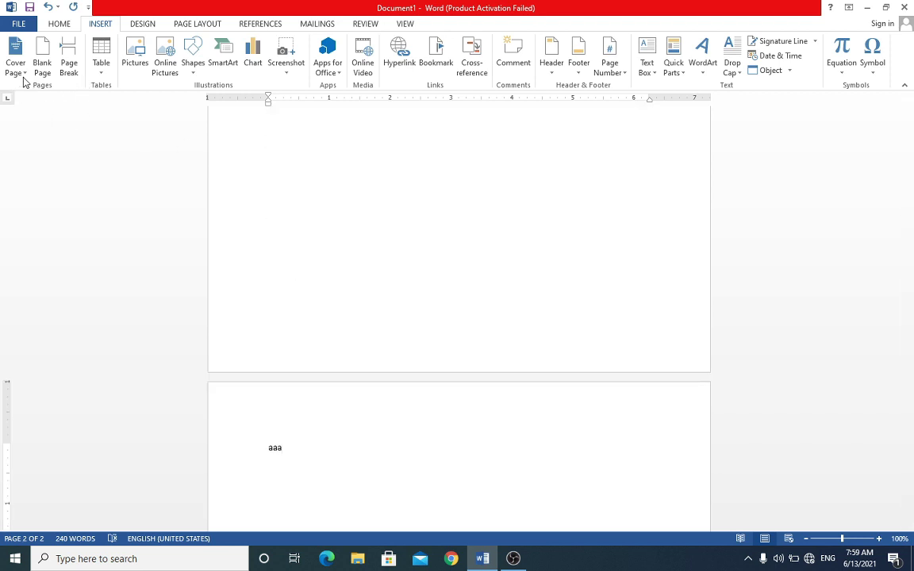
Step: Delete all the text so the document becomes one empty page
scroll(203, 217, "up", 3)
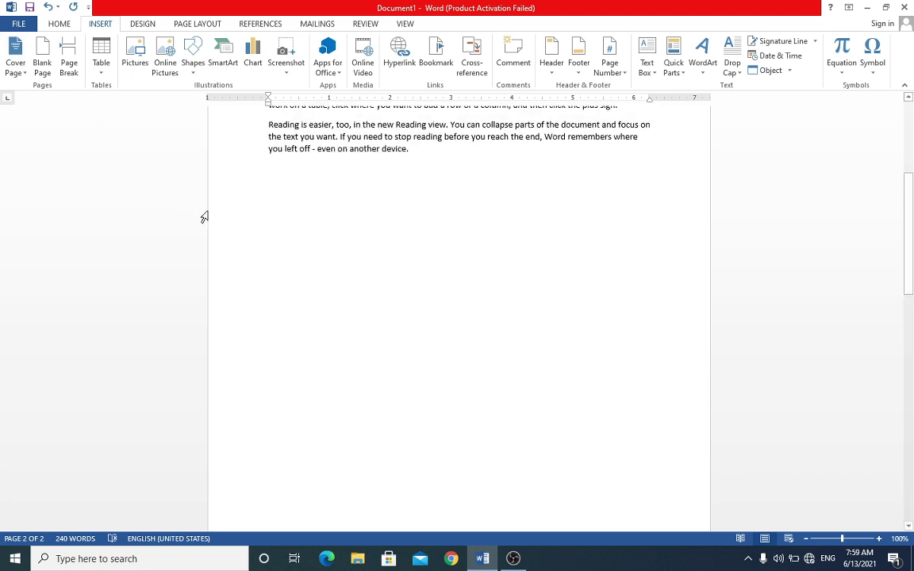
scroll(203, 218, "up", 5)
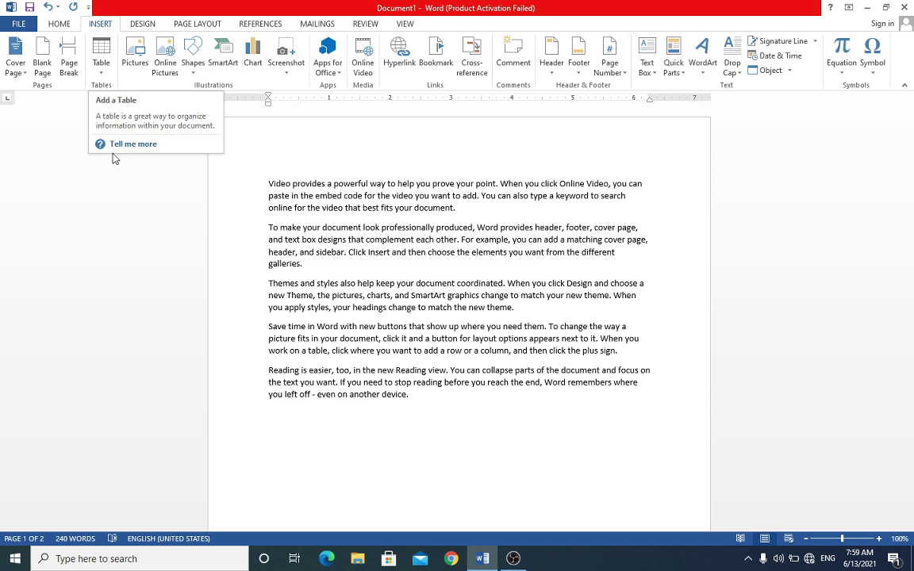
key("ctrl+a")
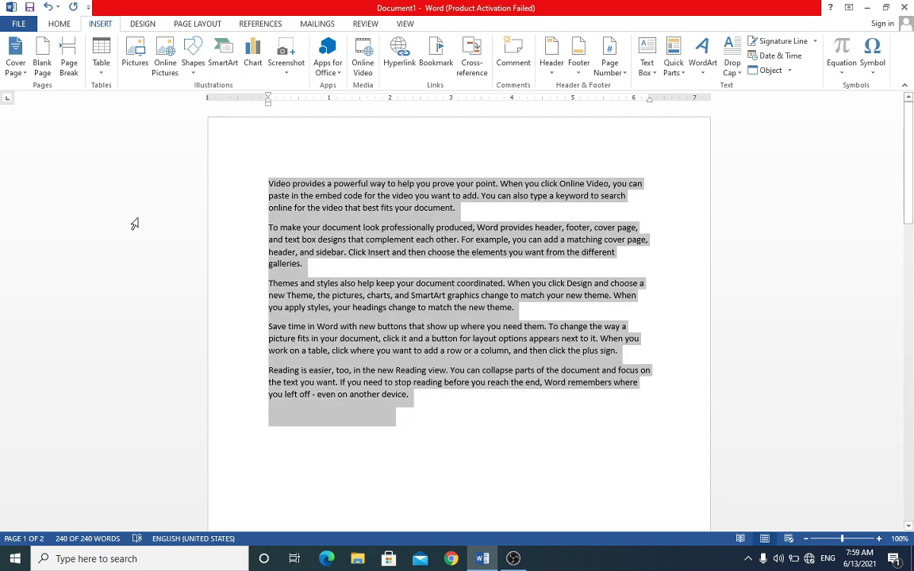
key("Delete")
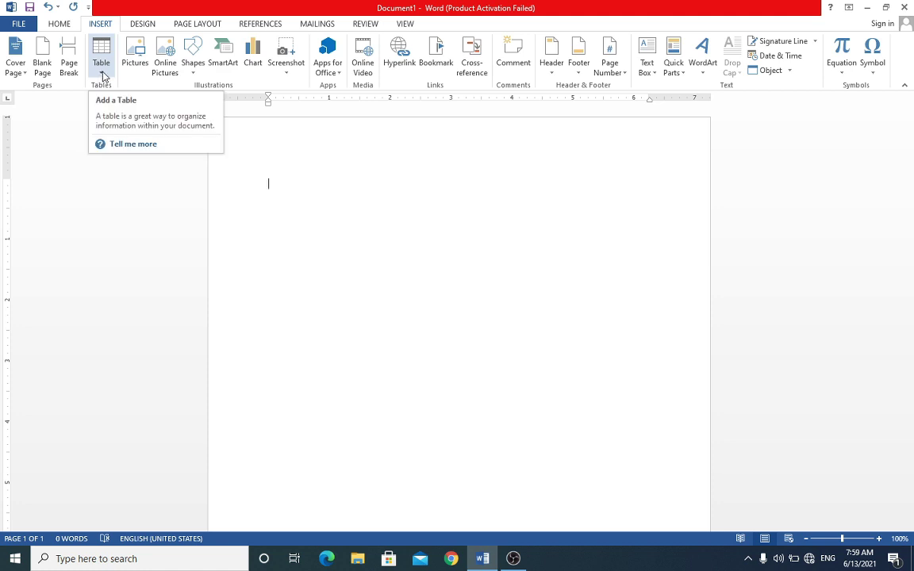
Step: Insert an empty 9-column by 7-row table at the top of the page
left_click(101, 72)
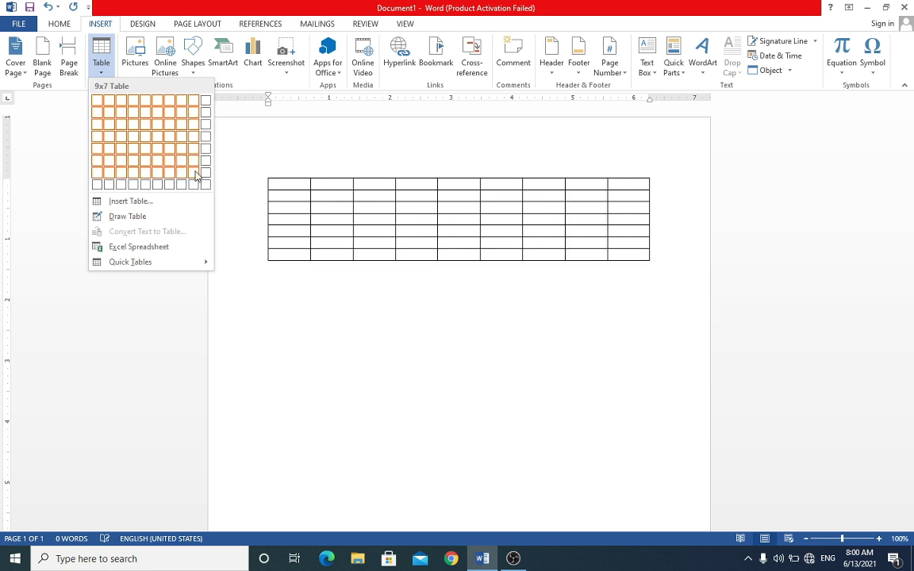
left_click(197, 177)
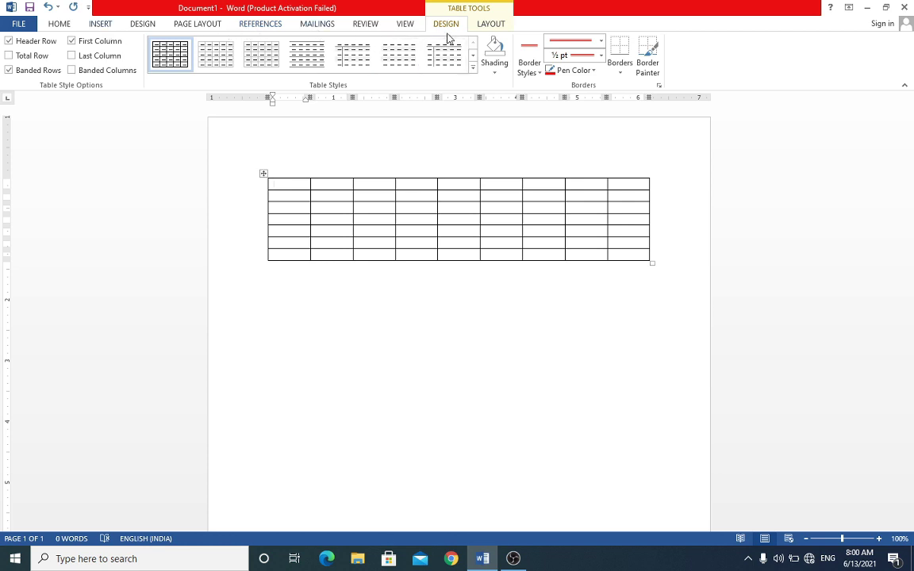
Step: Select the 9x7 table and expand the full Table Styles gallery under Table Tools Design
left_click(493, 26)
left_click(448, 24)
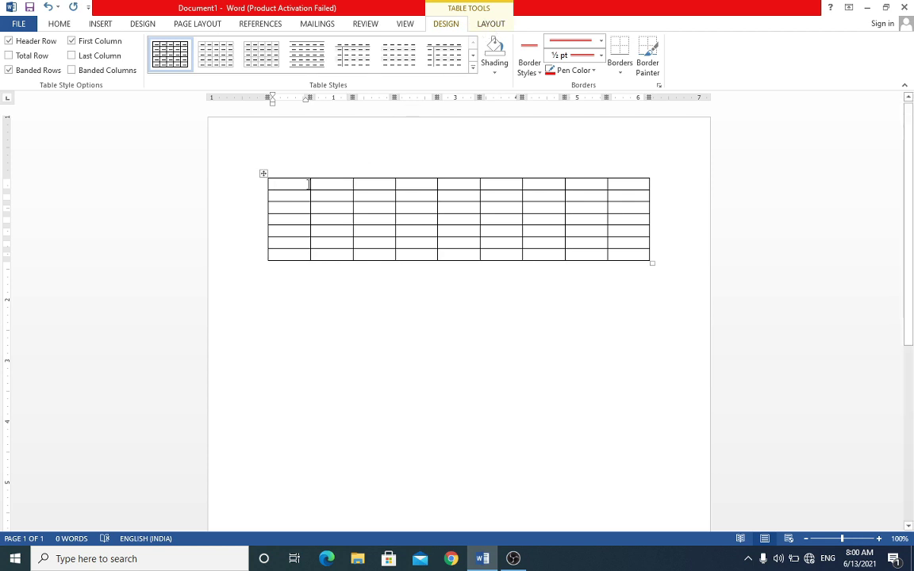
left_click(294, 281)
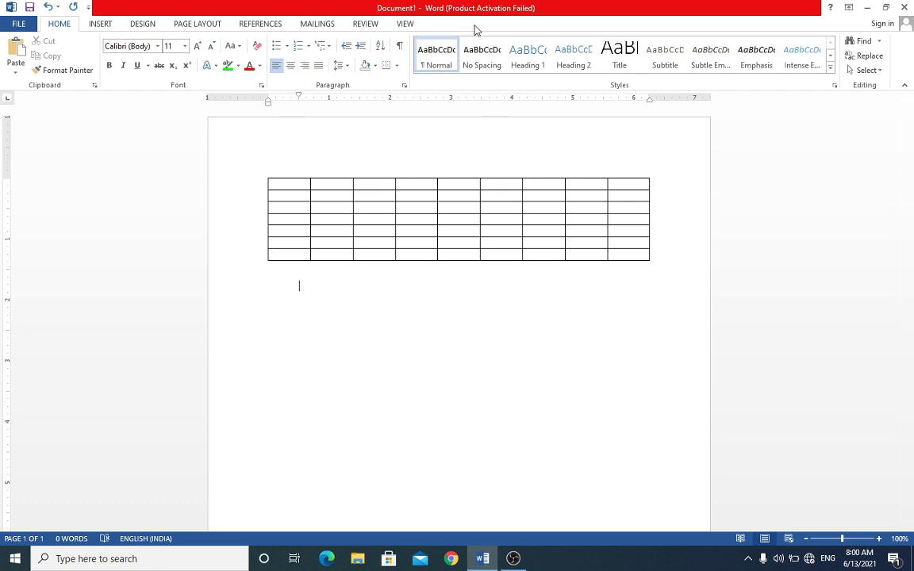
left_click(322, 196)
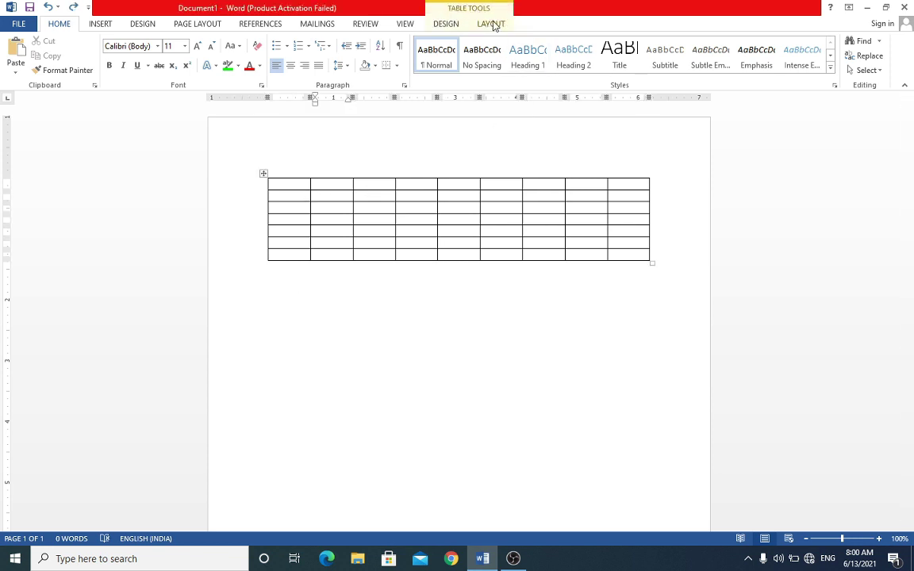
left_click(448, 24)
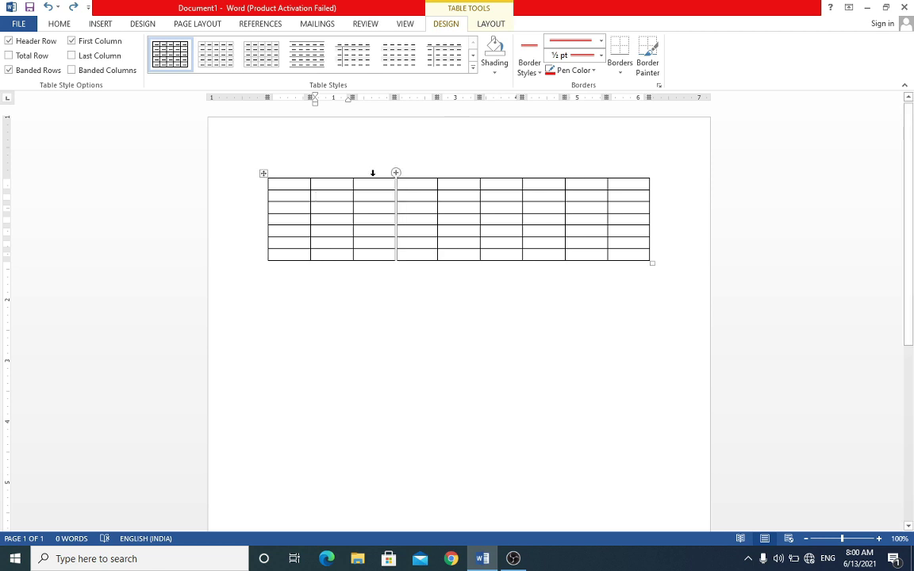
left_click(473, 72)
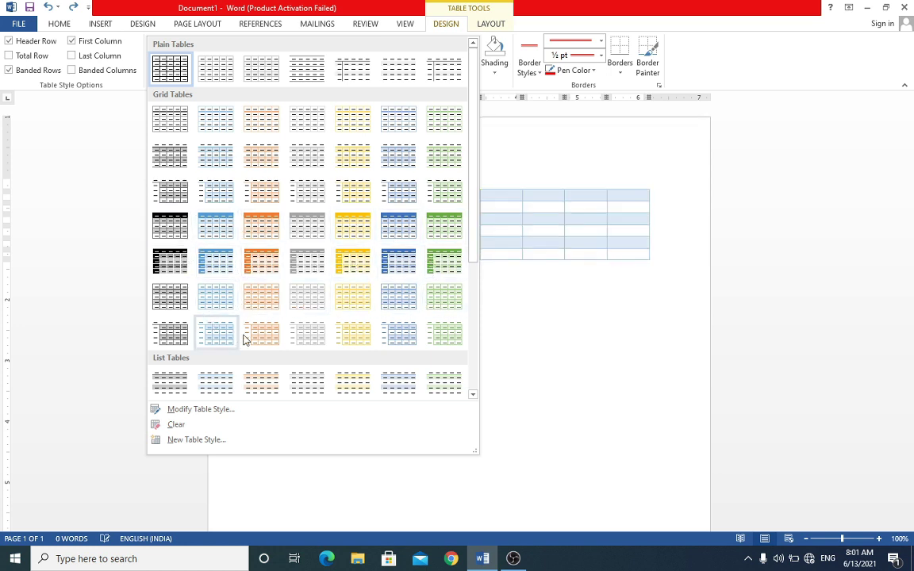
Step: Apply Grid Table 5 Dark - Accent 6, then revert the table to the plain Table Grid style
left_click(440, 266)
left_click(492, 229)
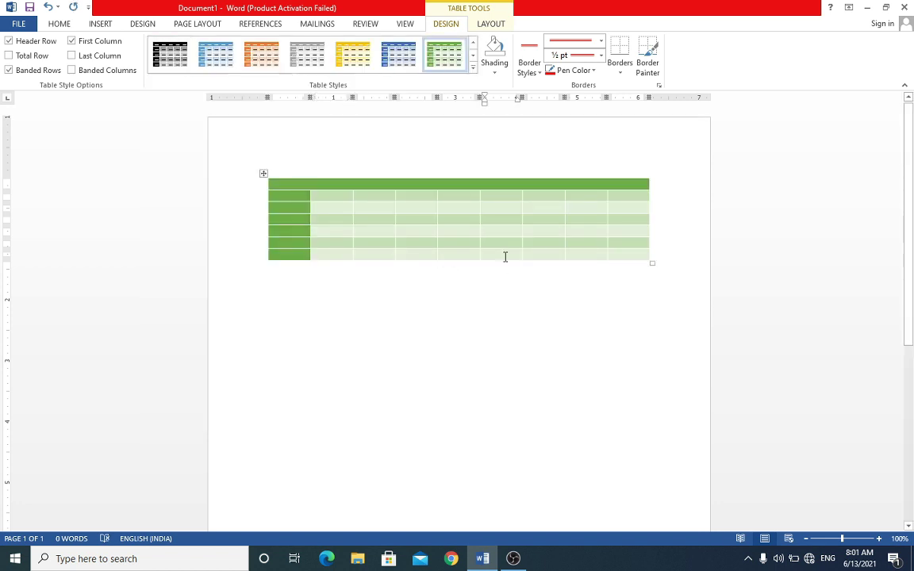
left_click(473, 72)
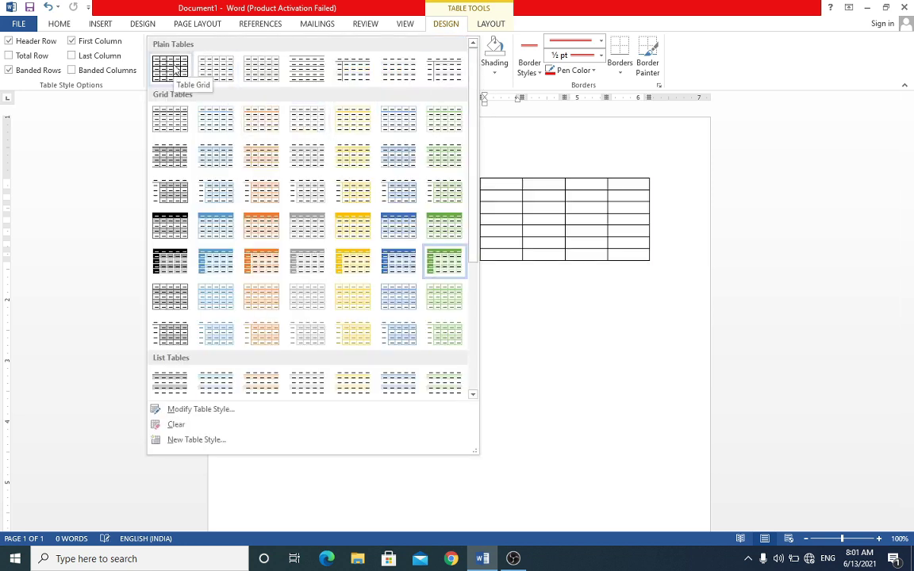
left_click(174, 69)
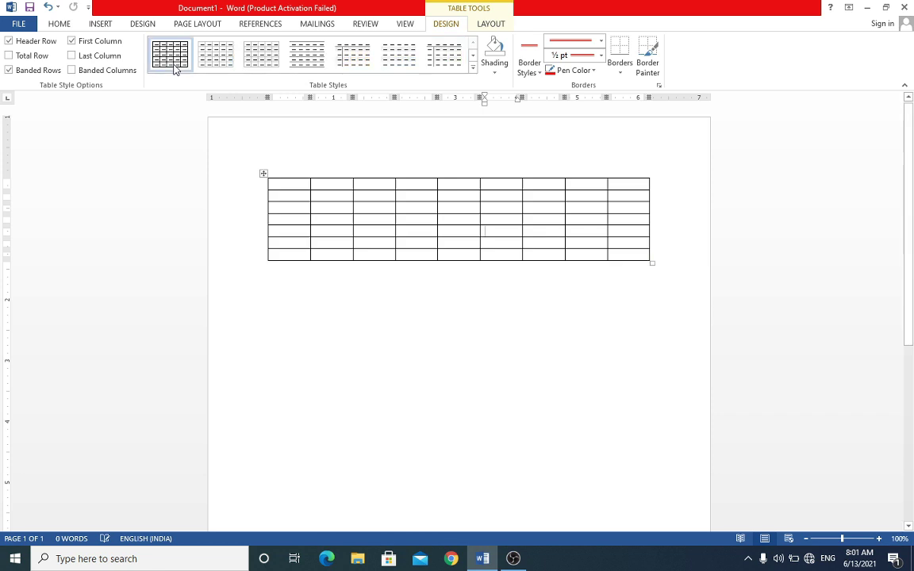
left_click(459, 206)
Step: Shade the table's top row green using the Shading colours
left_click(497, 71)
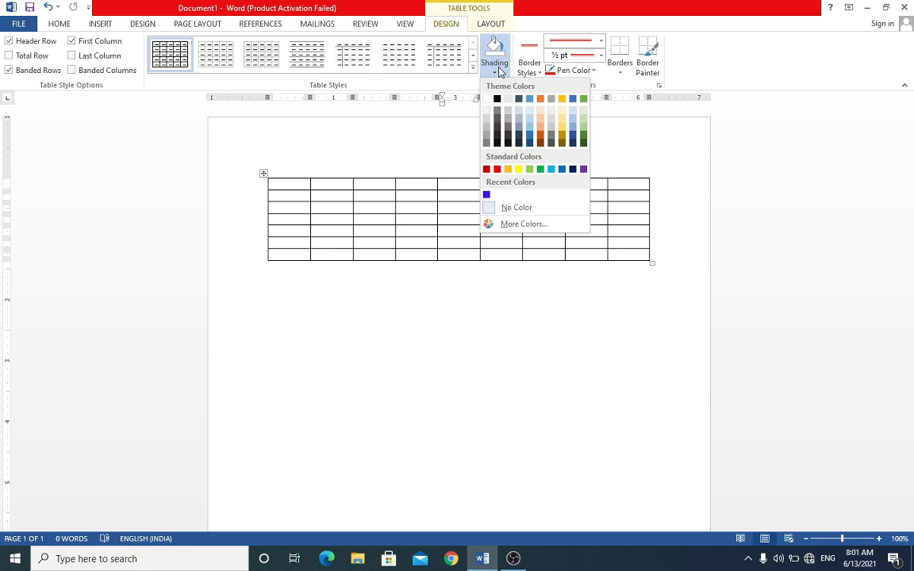
left_click(426, 199)
left_click(411, 195)
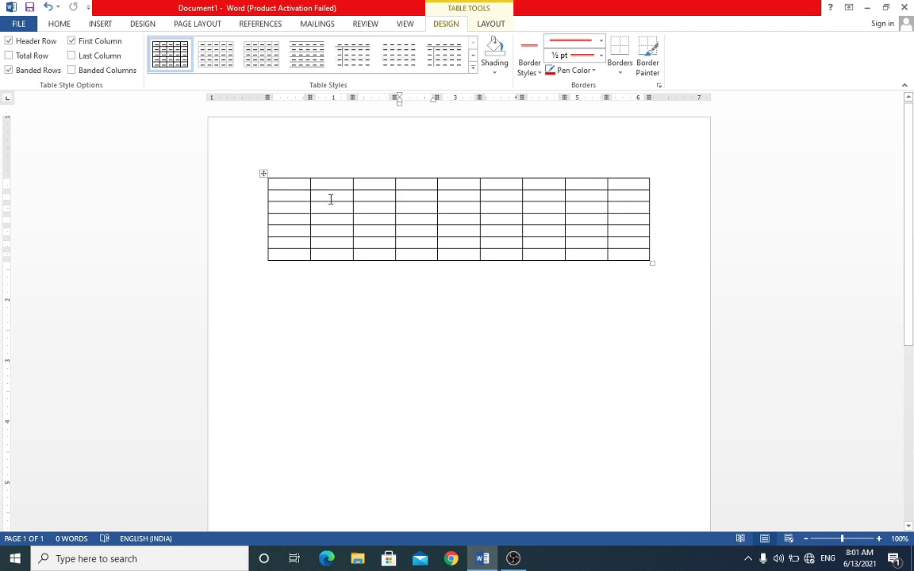
mouse_move(301, 184)
left_mouse_down()
mouse_move(563, 188)
mouse_move(552, 228)
left_mouse_up()
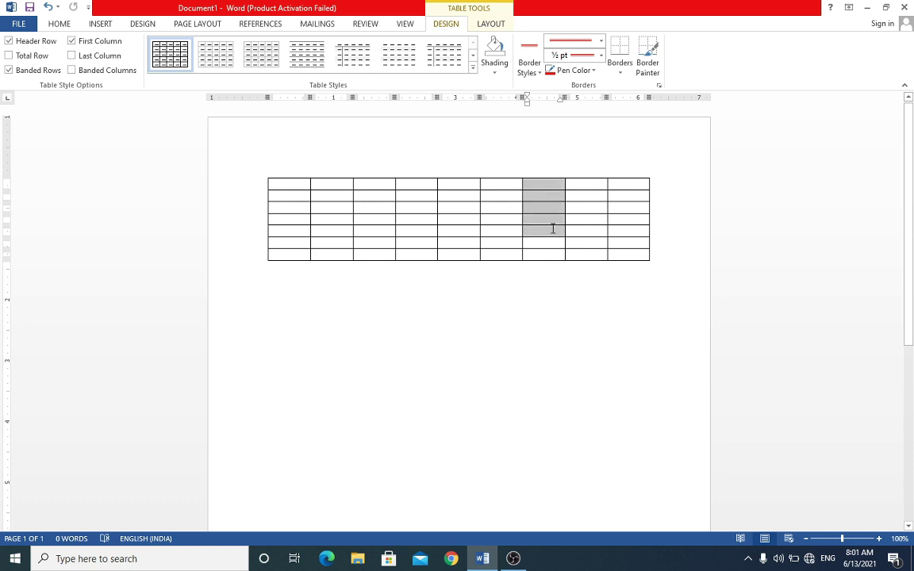
left_click(545, 197)
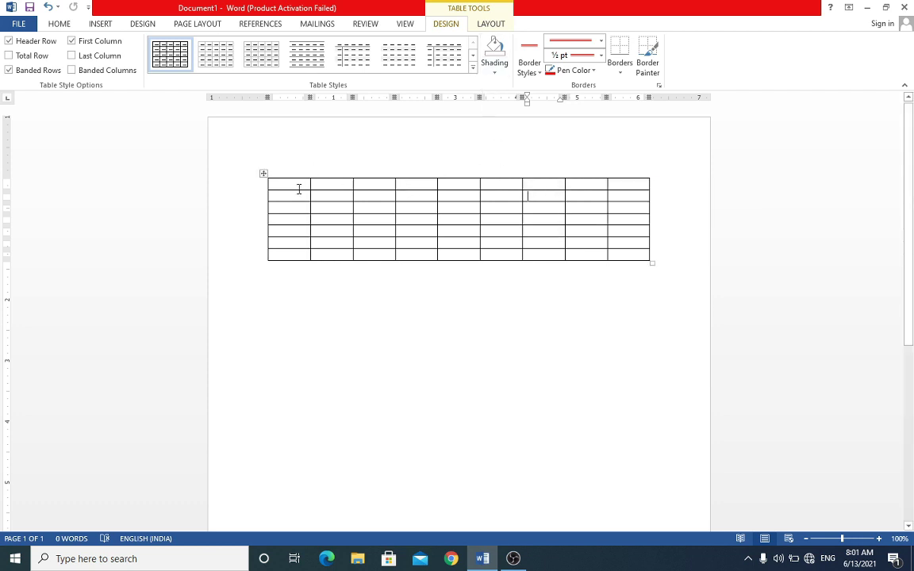
mouse_move(273, 184)
left_mouse_down()
mouse_move(649, 193)
mouse_move(648, 185)
left_mouse_up()
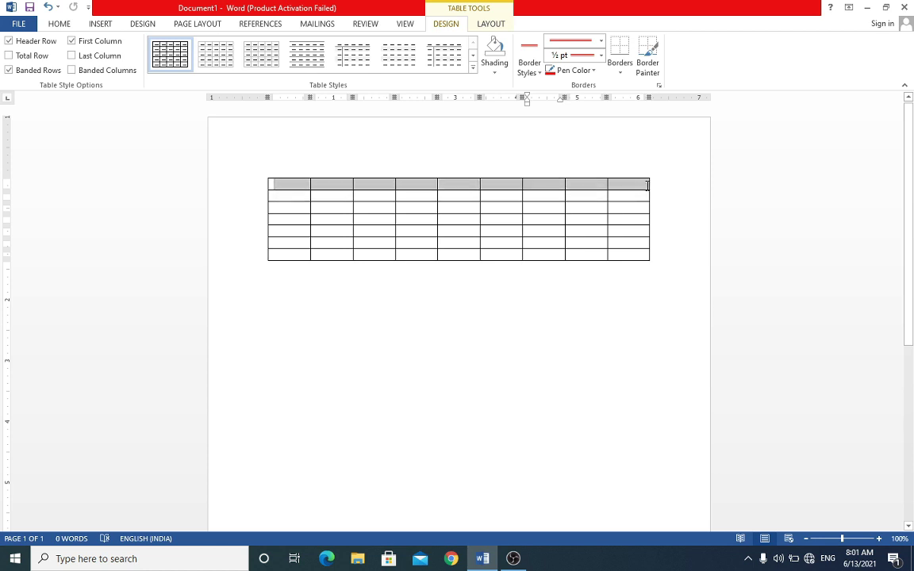
left_click(497, 73)
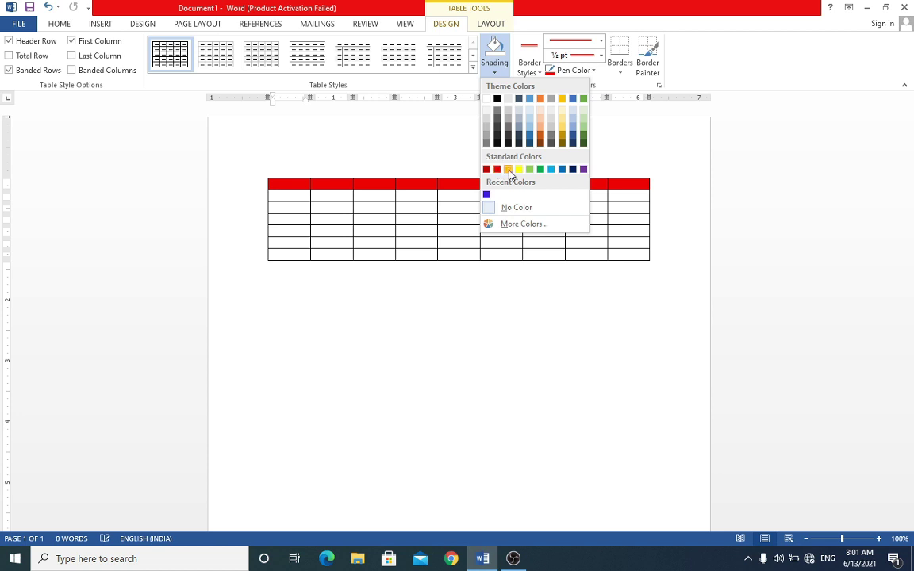
left_click(541, 169)
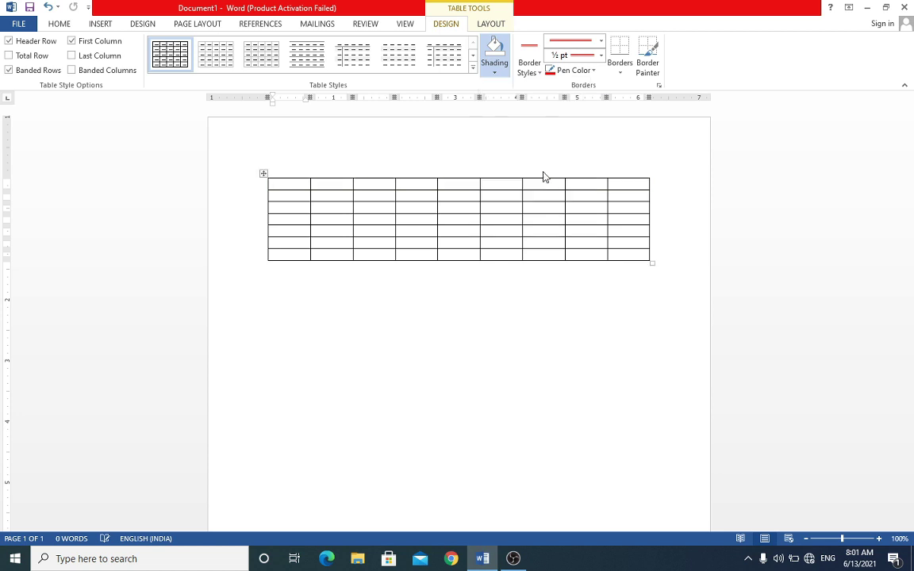
left_click(506, 193)
Step: Shade a two-by-two block of middle cells green
left_click_drag(492, 221, 536, 230)
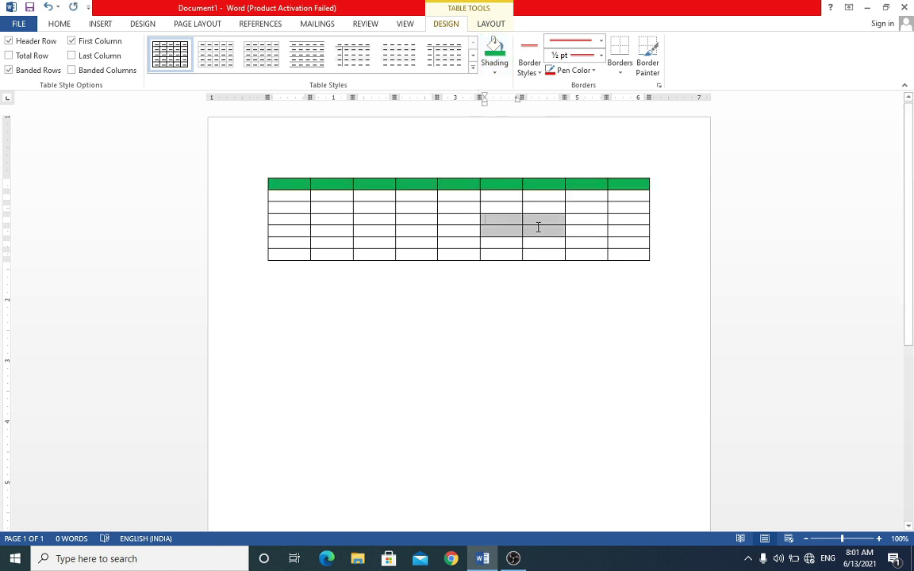
left_click(502, 70)
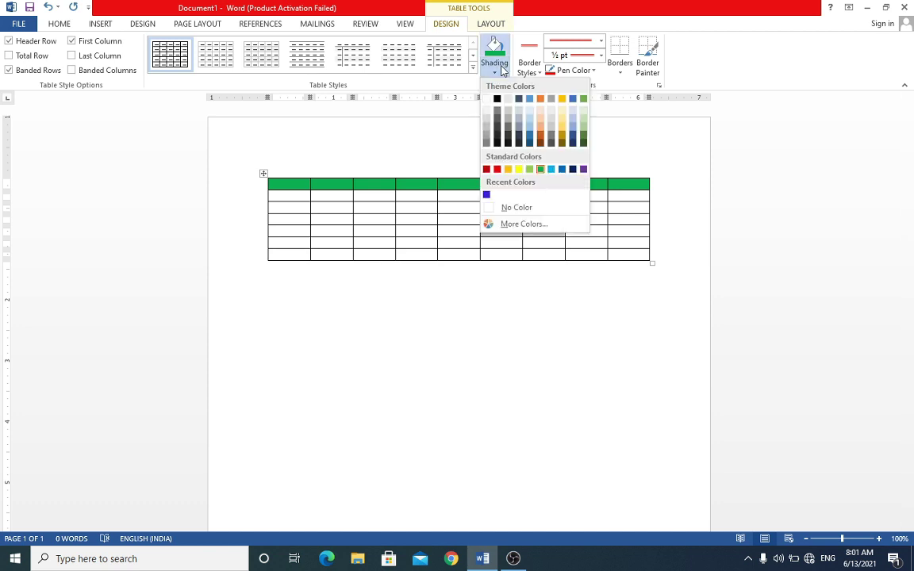
left_click(541, 166)
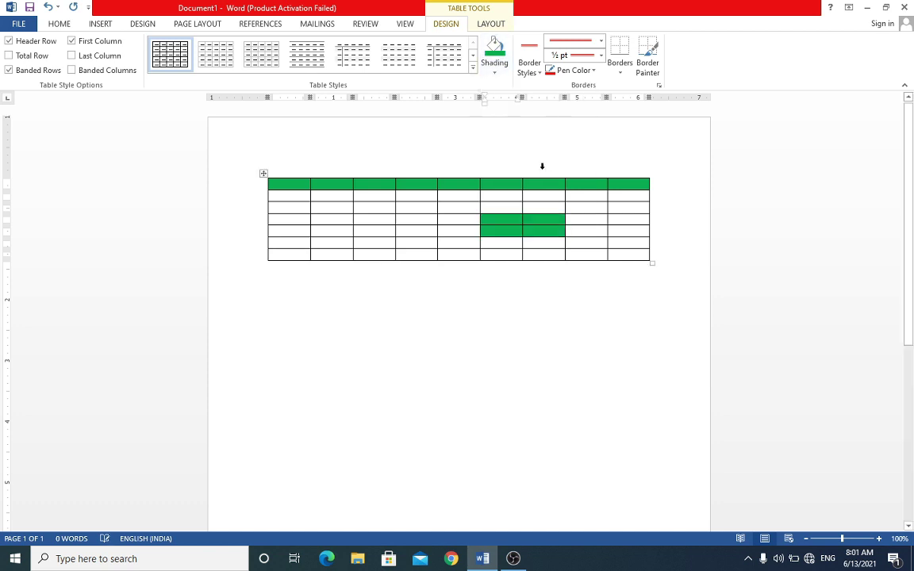
left_click(475, 222)
Step: Browse the Border Styles, Borders and Border Painter options without applying any
left_click(537, 74)
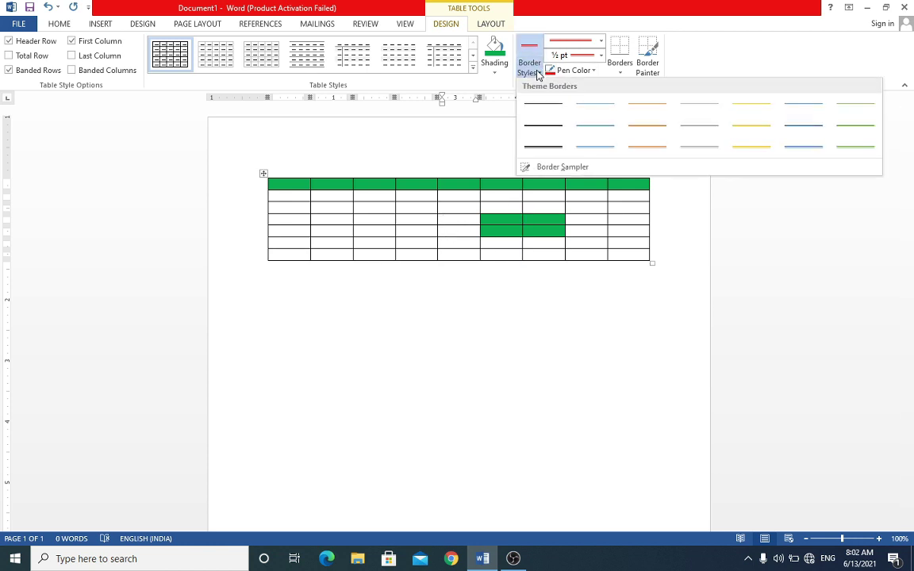
left_click(537, 73)
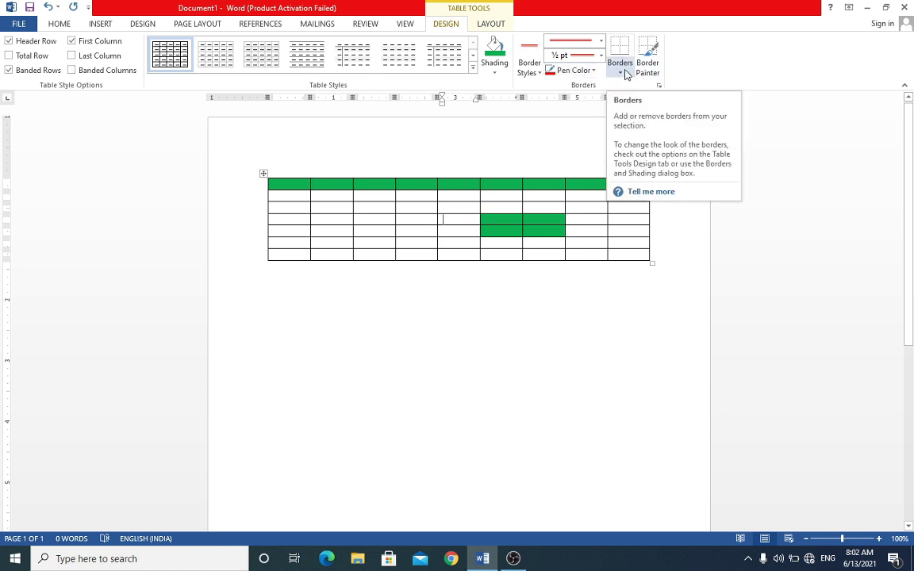
left_click(622, 71)
left_click(639, 72)
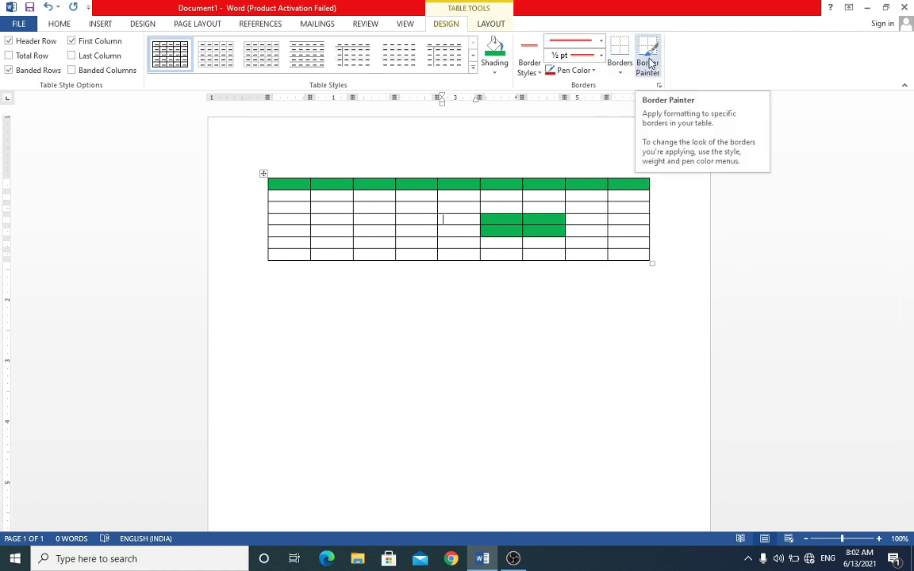
left_click(648, 63)
Step: Undo the block's green shading, keeping the default pen weight and solid line style
key("Escape")
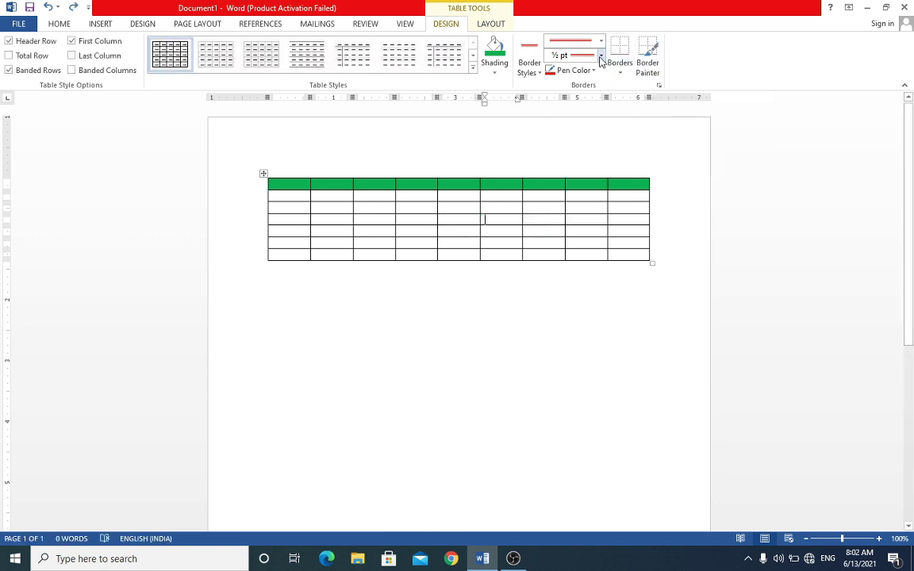
left_click(601, 57)
left_click(600, 57)
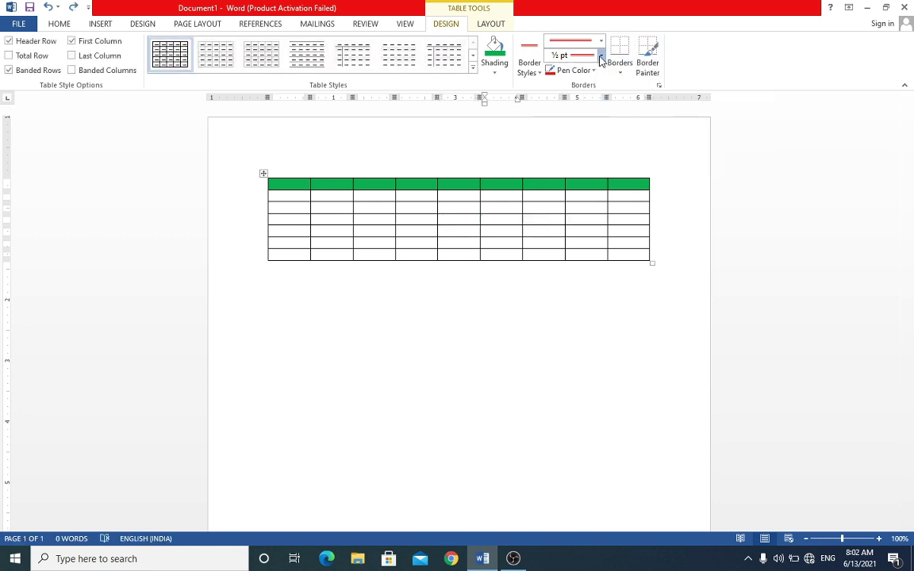
left_click(600, 41)
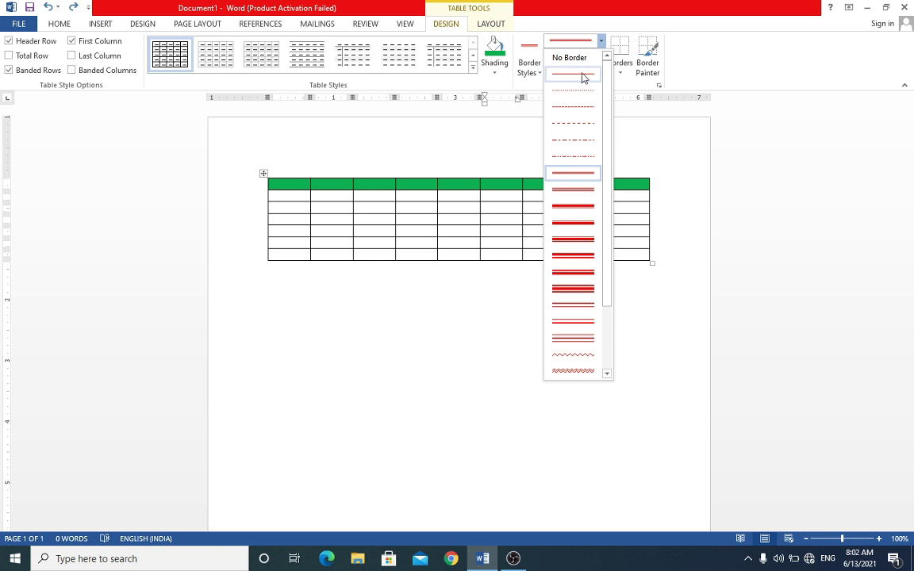
left_click(600, 41)
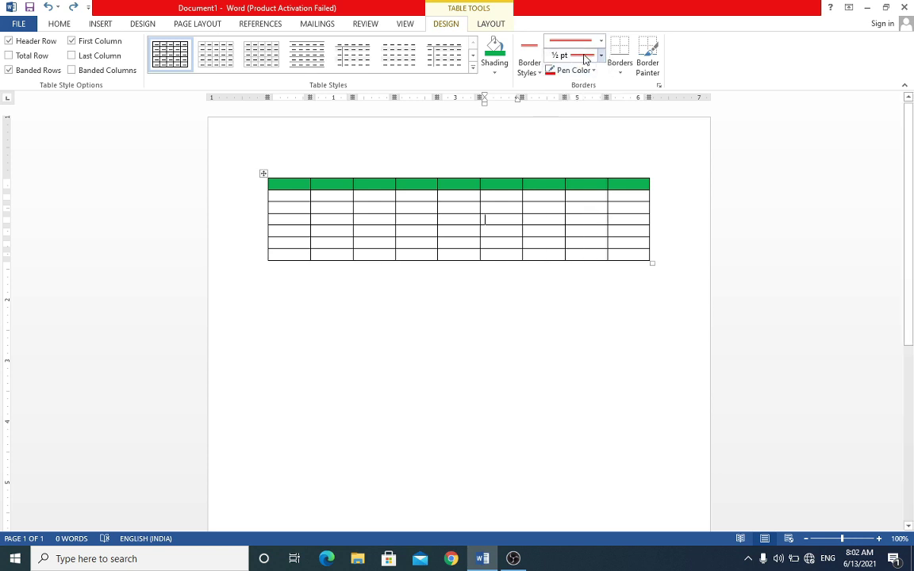
Step: Use Border Painter to paint red borders across the bottom of row 2 and down the middle column line to the table bottom
left_click(652, 66)
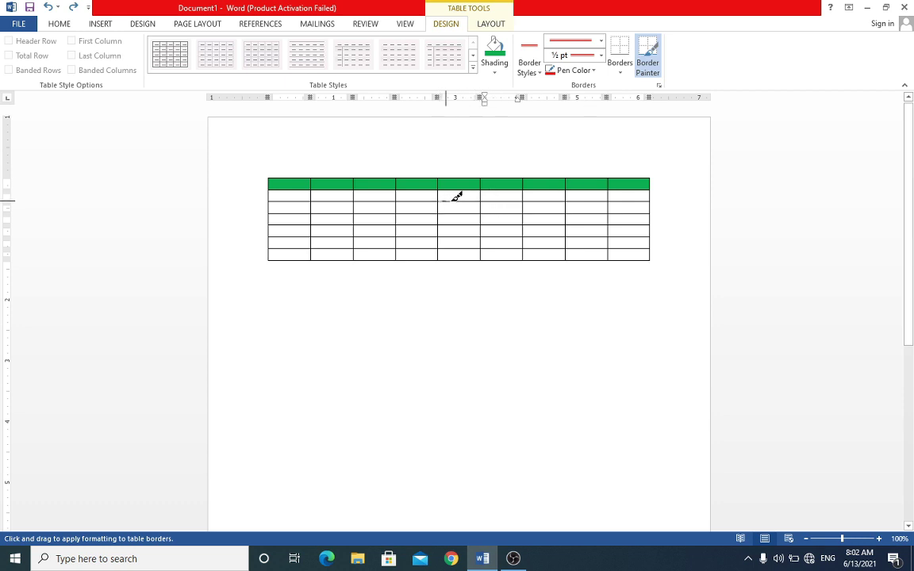
mouse_move(450, 201)
left_mouse_down()
mouse_move(505, 192)
mouse_move(644, 198)
left_mouse_up()
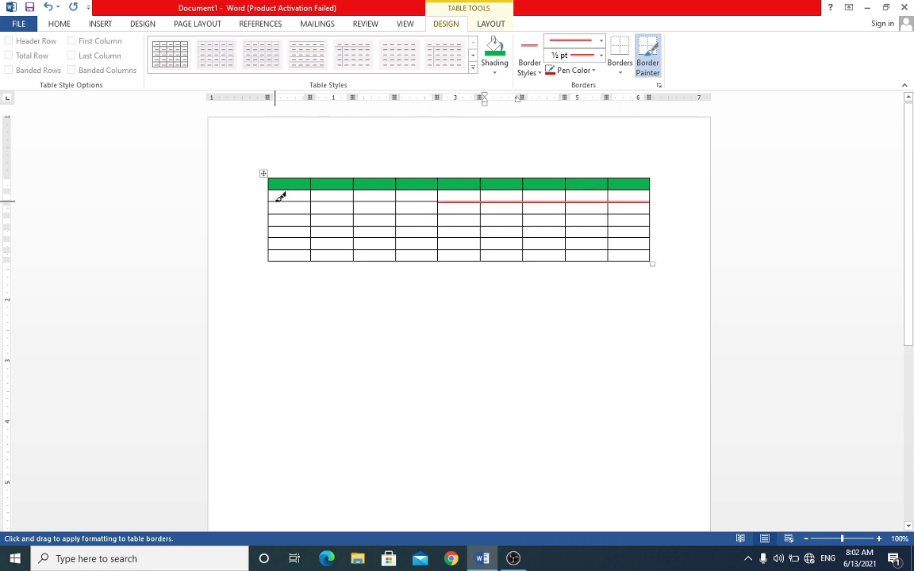
left_click_drag(279, 197, 422, 200)
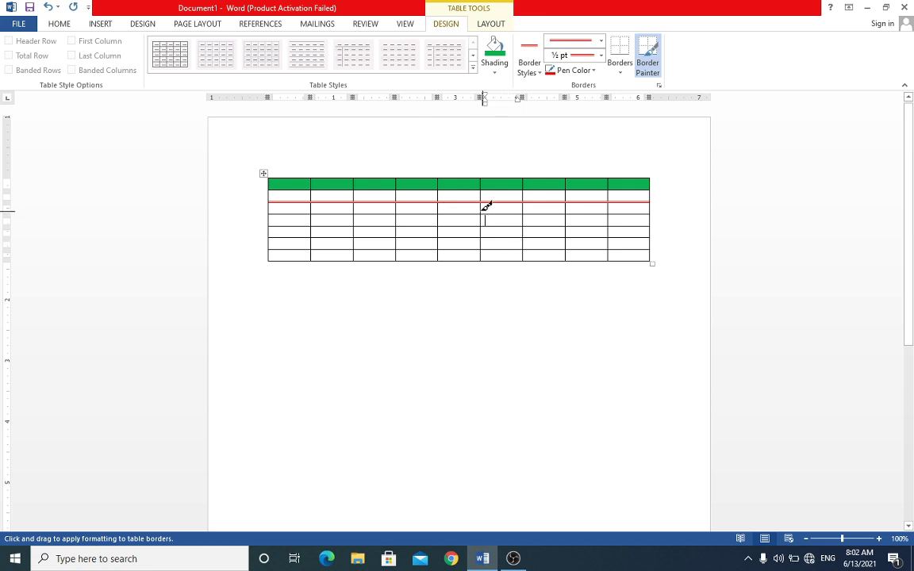
left_click_drag(485, 204, 483, 252)
left_click(652, 64)
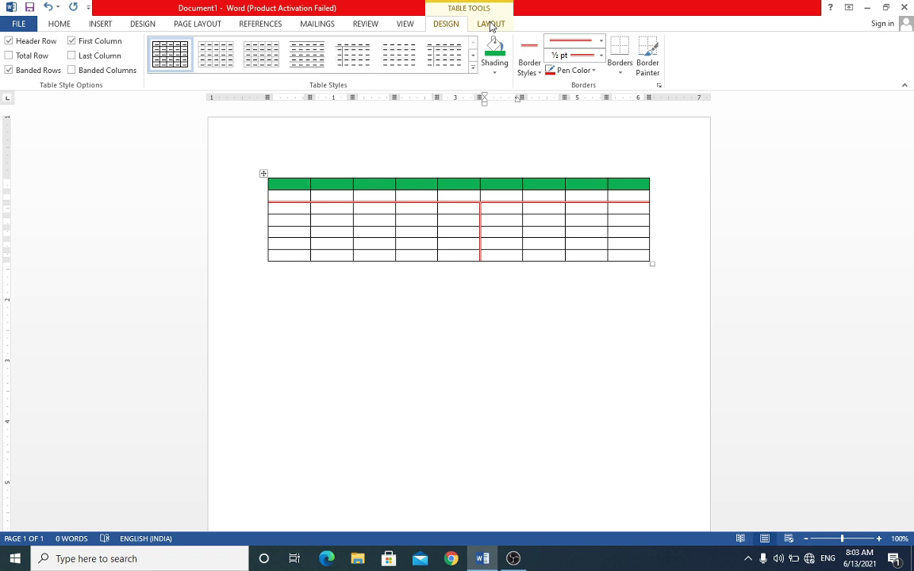
Step: Delete the table's last column with Delete Columns
left_click(491, 23)
left_click(379, 209)
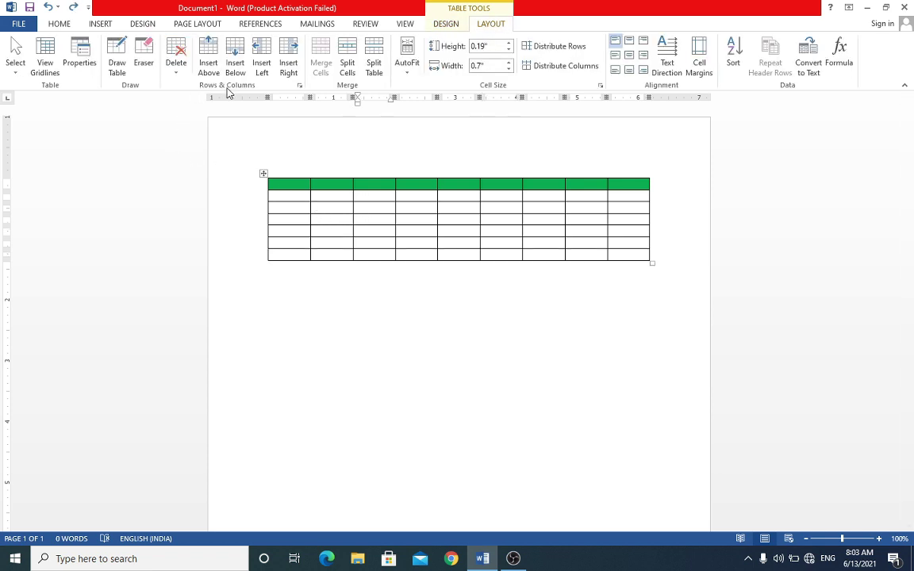
left_click(178, 73)
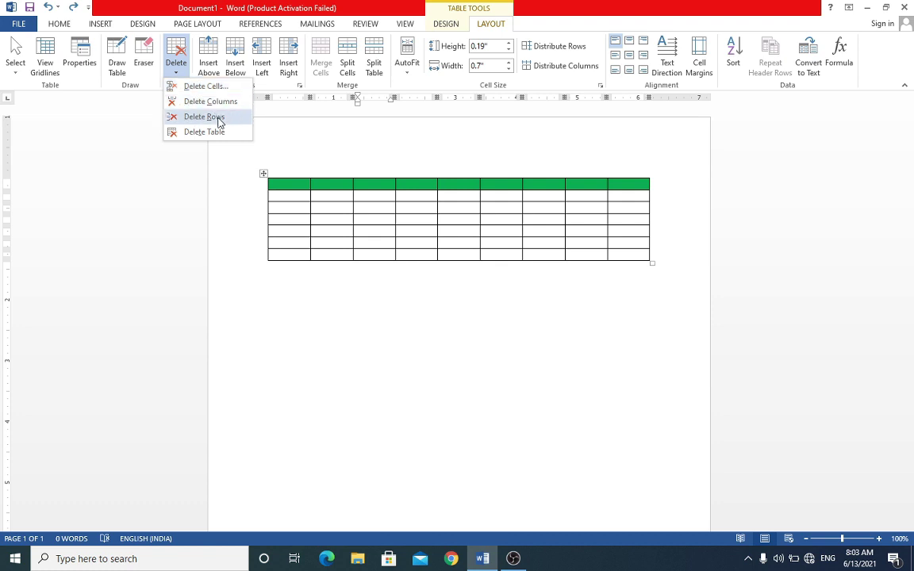
left_click(337, 203)
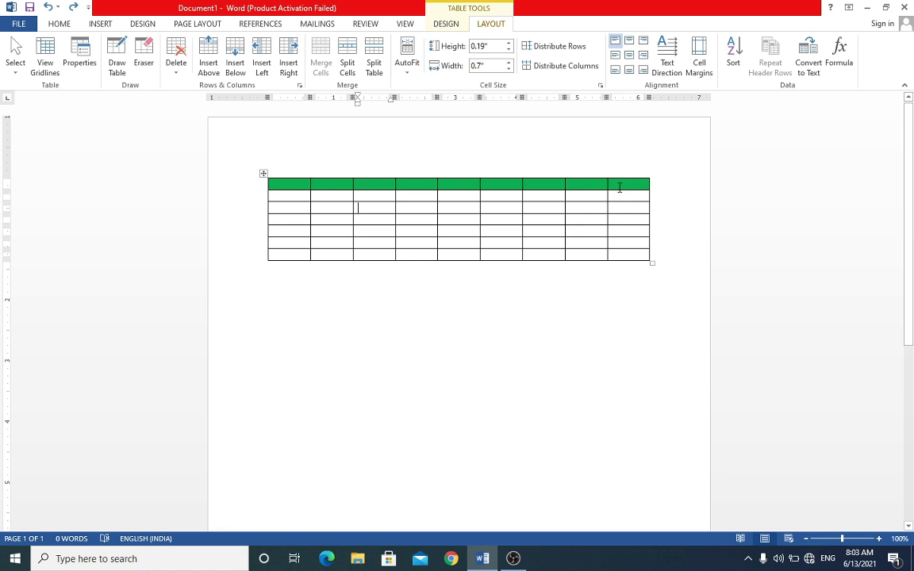
left_click_drag(619, 188, 636, 254)
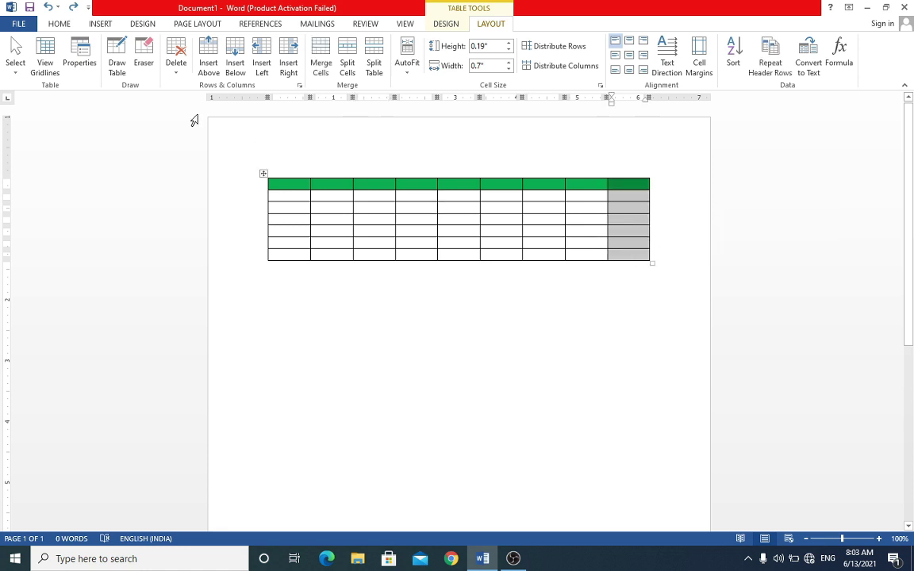
left_click(176, 67)
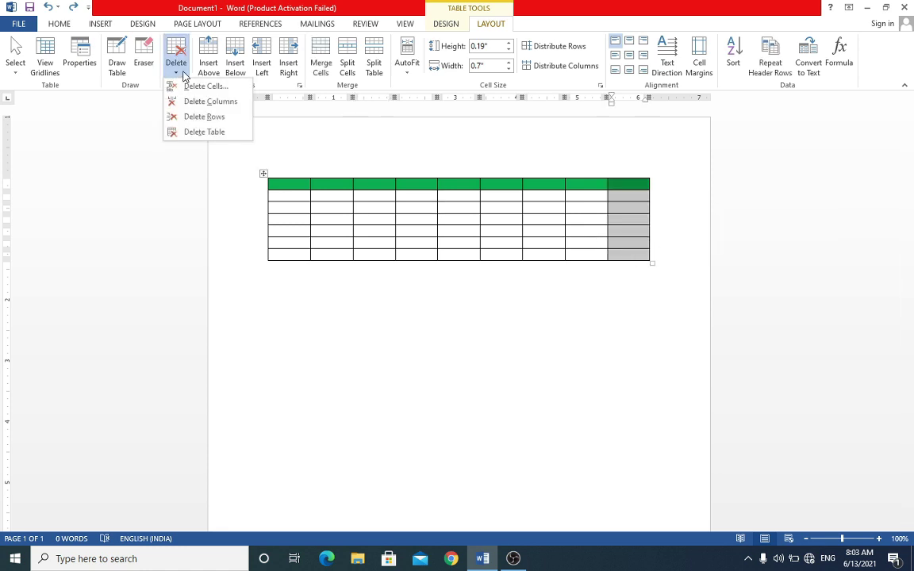
left_click(230, 105)
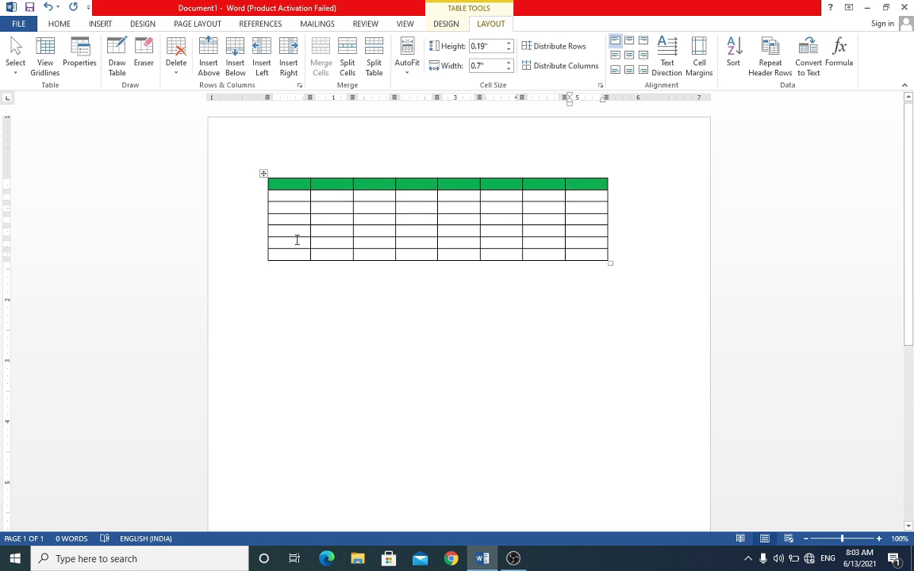
Step: Delete the table's bottom row with Delete Rows
left_click_drag(296, 256, 559, 255)
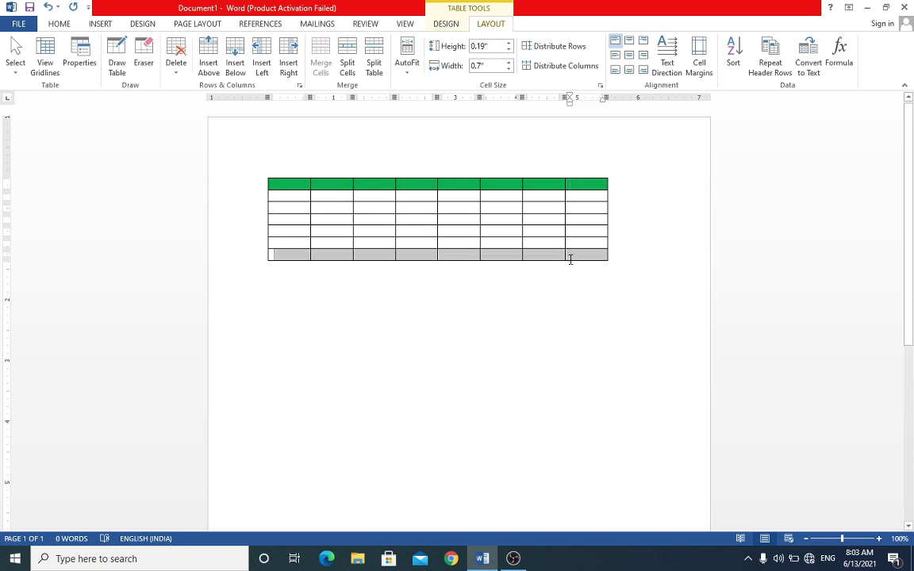
left_click(176, 70)
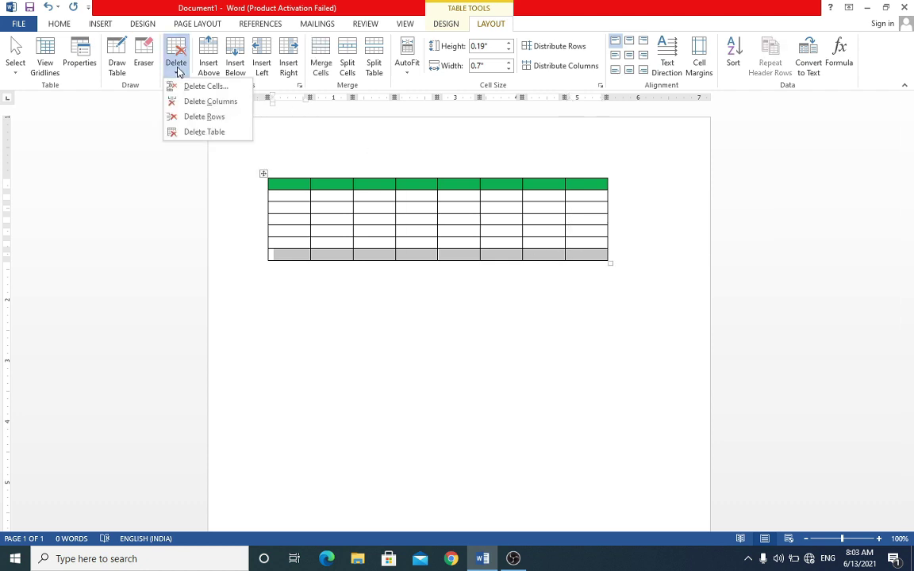
left_click(219, 120)
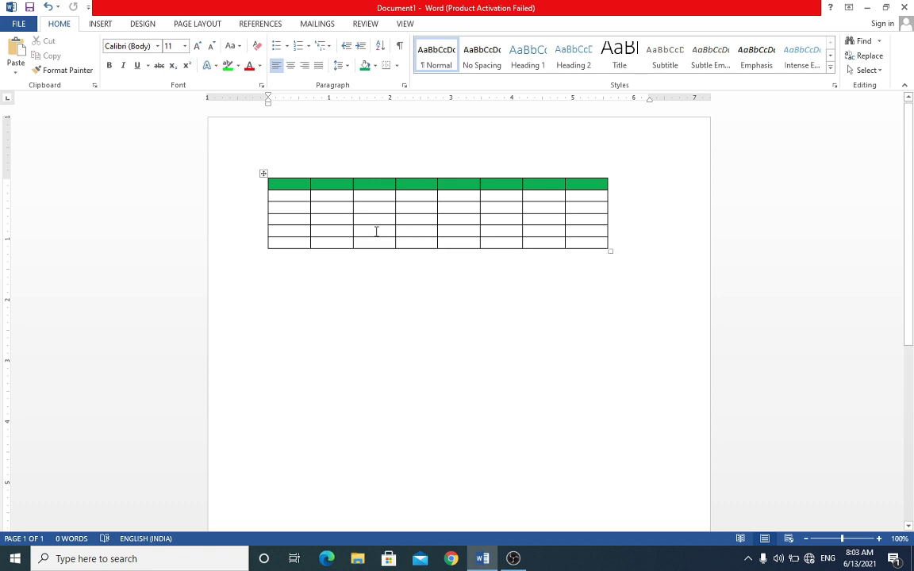
Step: Select the whole table and remove it with Delete Table
left_click(264, 174)
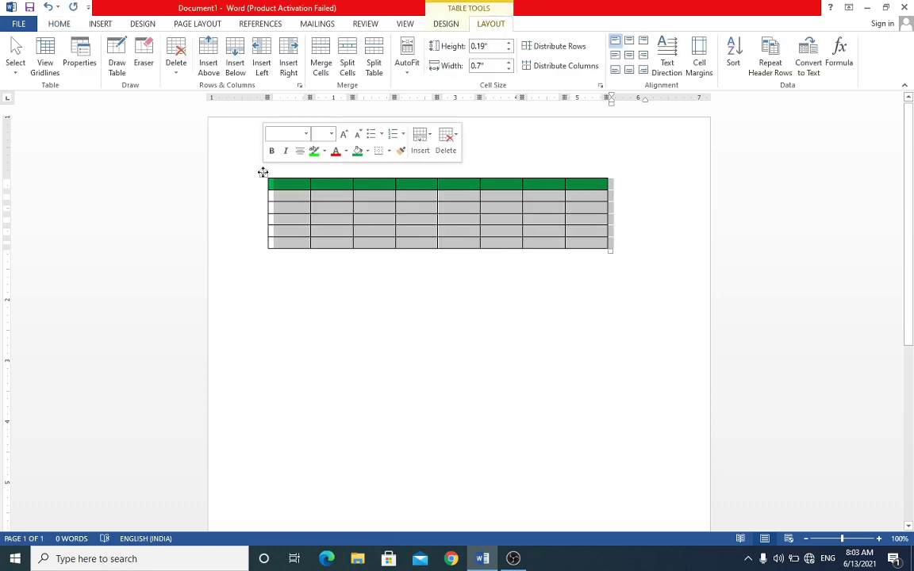
left_click(338, 198)
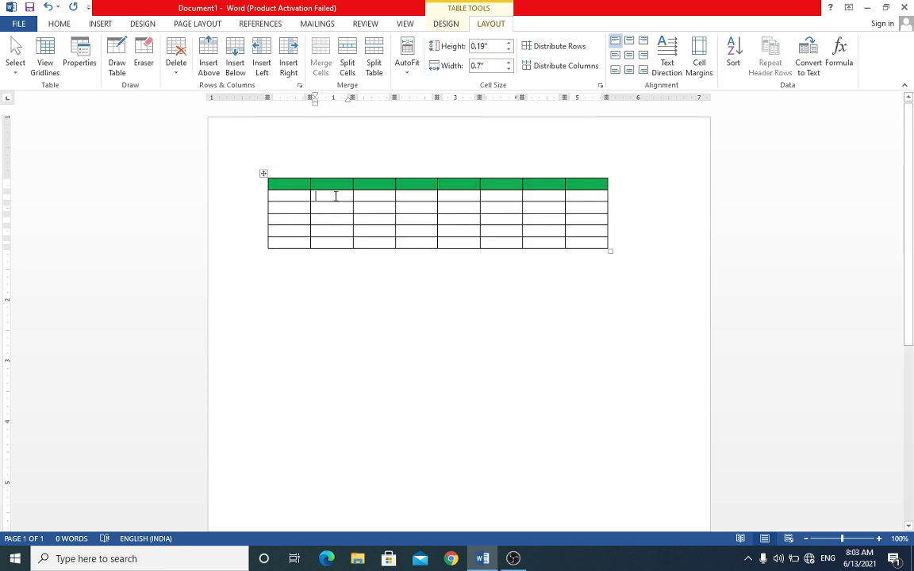
left_click(264, 174)
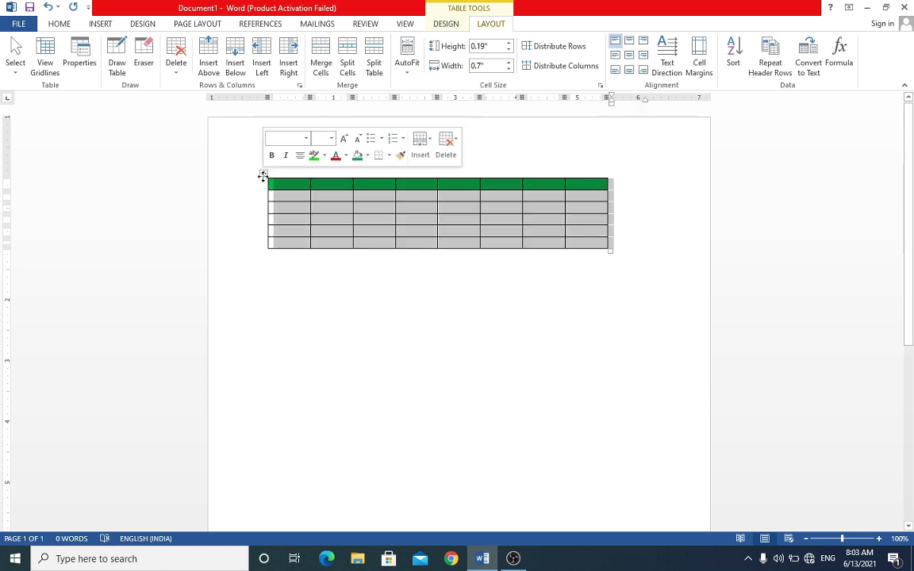
left_click(177, 73)
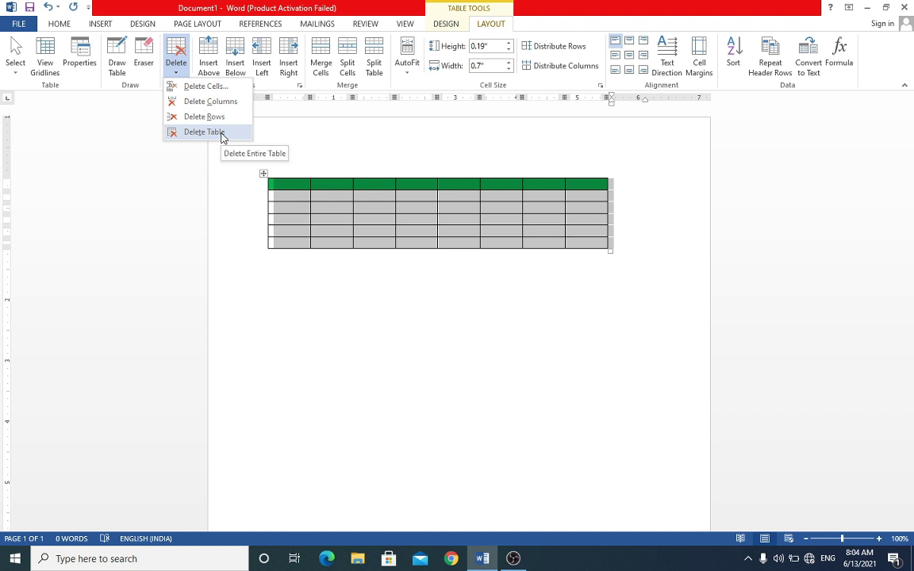
left_click(222, 139)
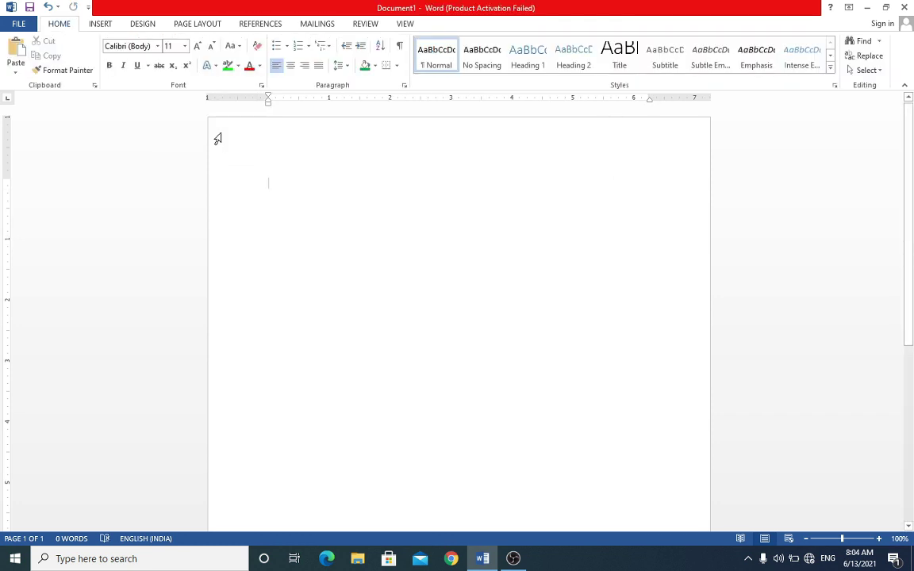
Step: Undo the deletions to restore the green-header table
key("ctrl+z")
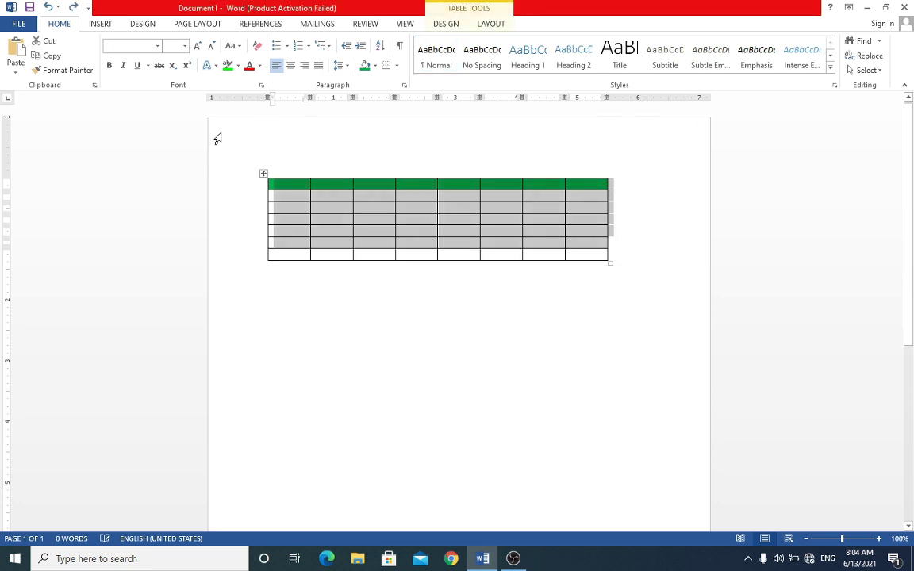
left_click(426, 210)
left_click(498, 24)
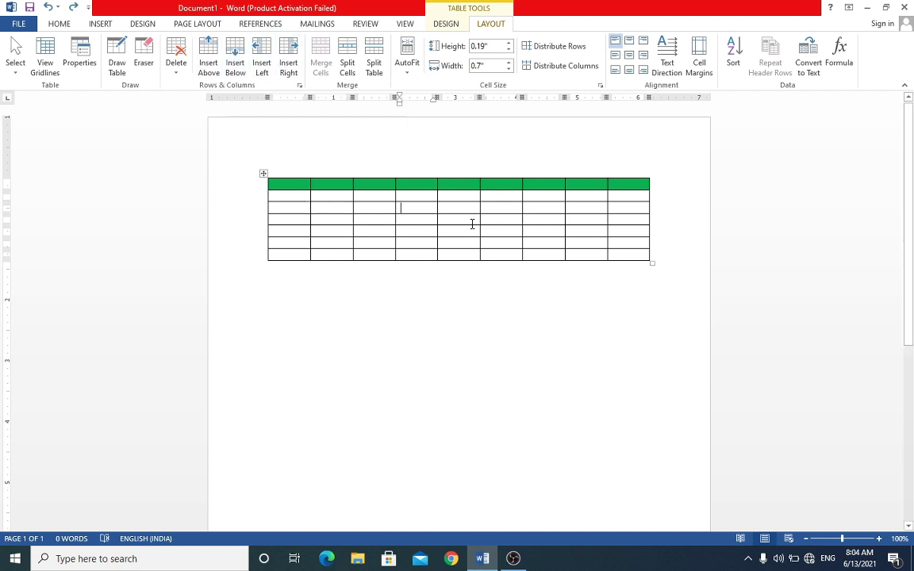
left_click(459, 196)
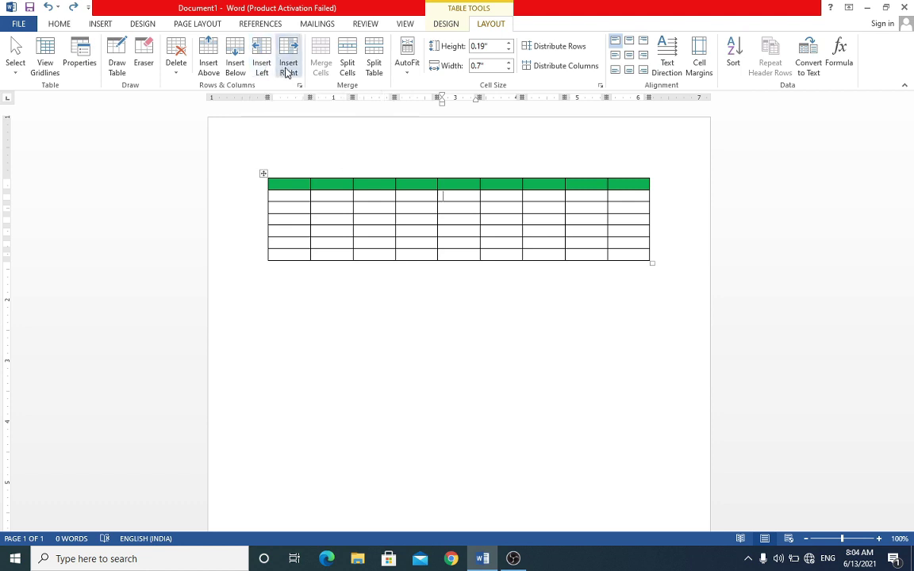
left_click(377, 218)
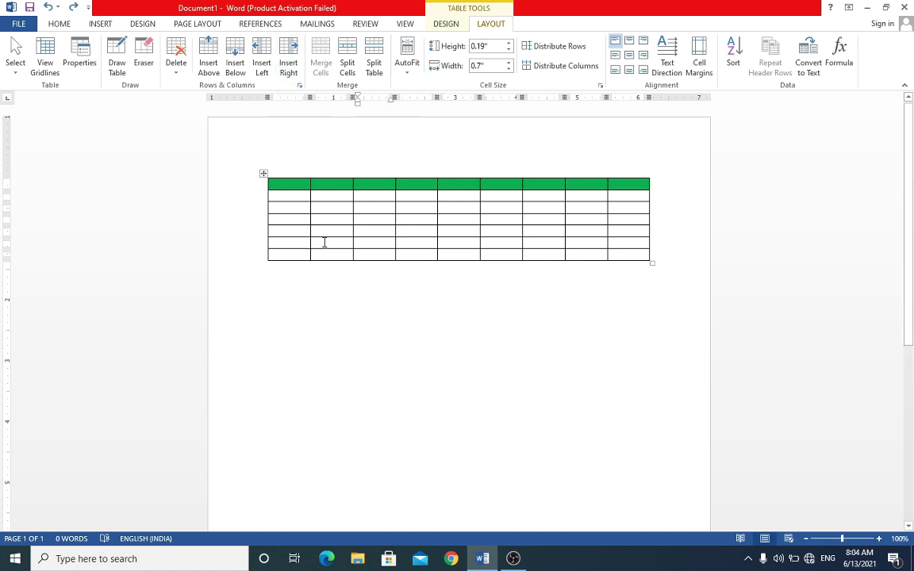
Step: Insert a blank row above the second-to-last row and another below a row near the bottom
left_click_drag(302, 245, 617, 247)
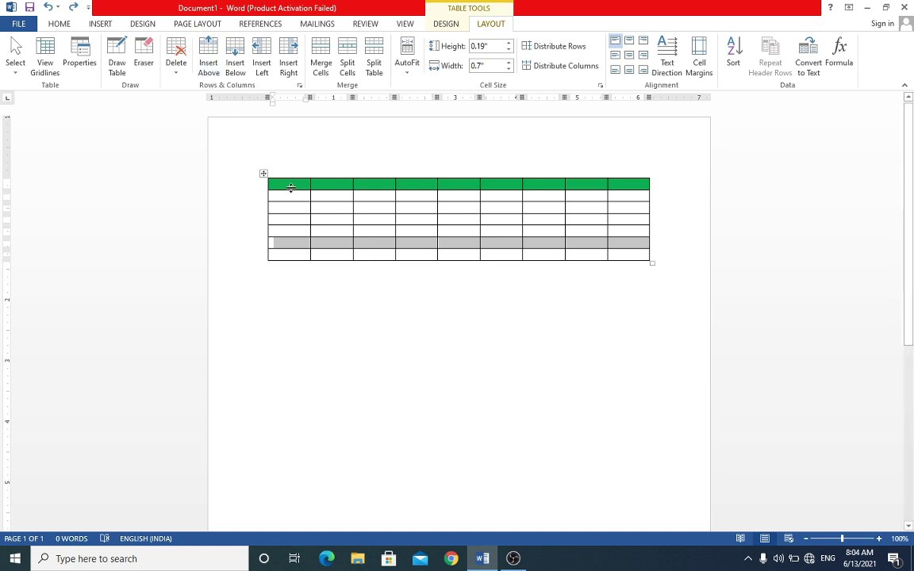
left_click(209, 65)
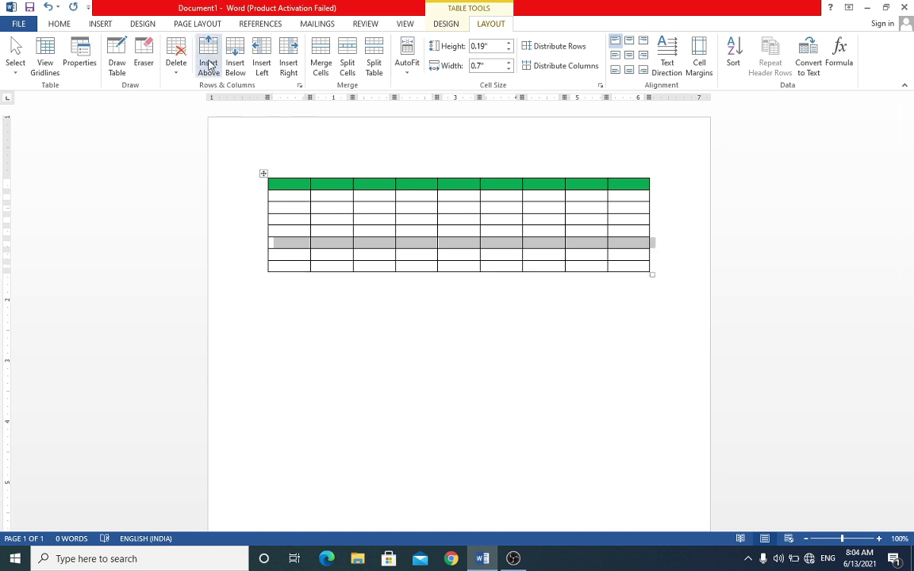
left_click(384, 256)
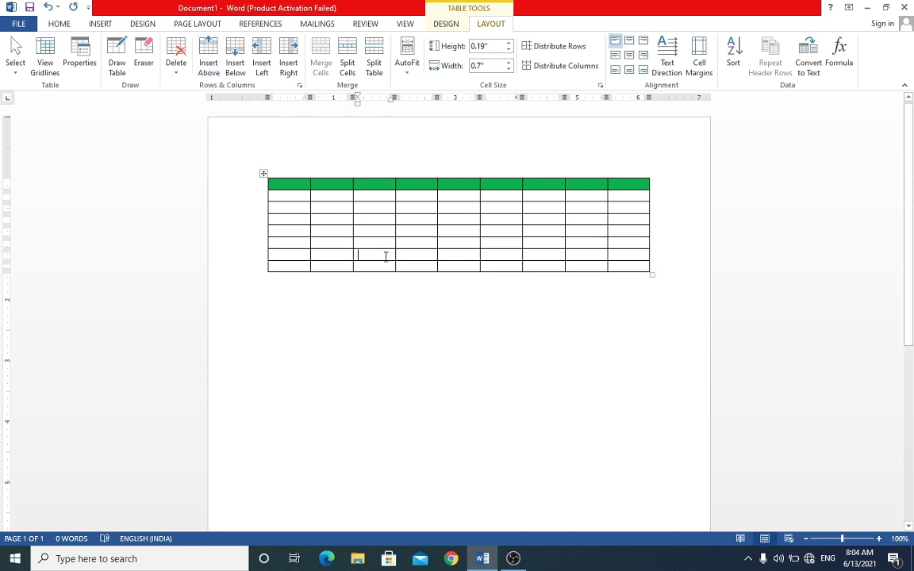
left_click_drag(301, 256, 638, 255)
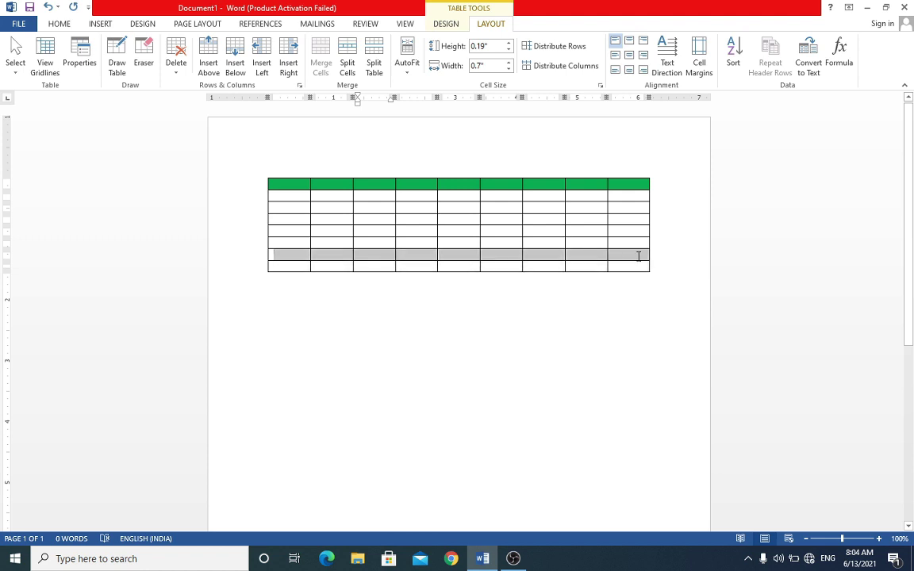
left_click(236, 67)
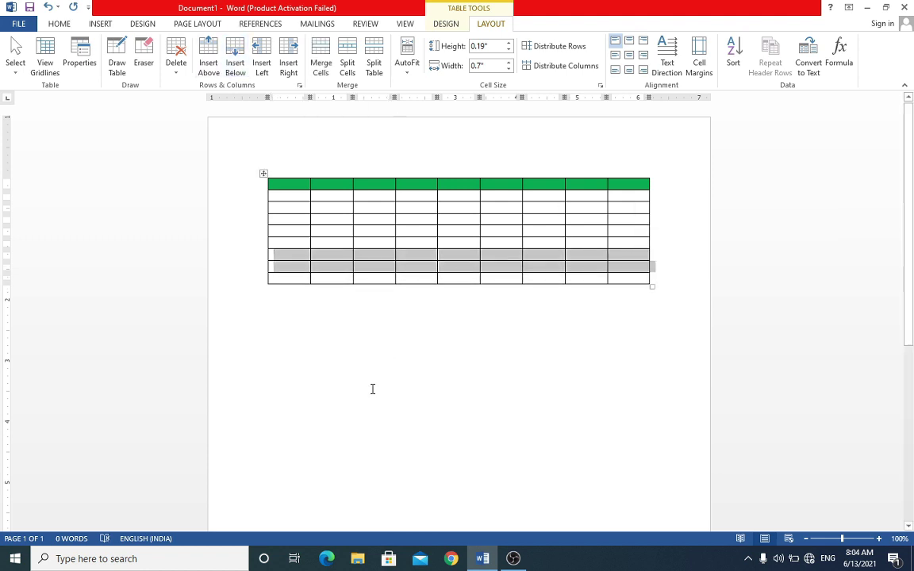
left_click(378, 256)
Step: Select column 2 and insert a column to its left and right, giving 11 columns
left_click_drag(341, 189, 341, 248)
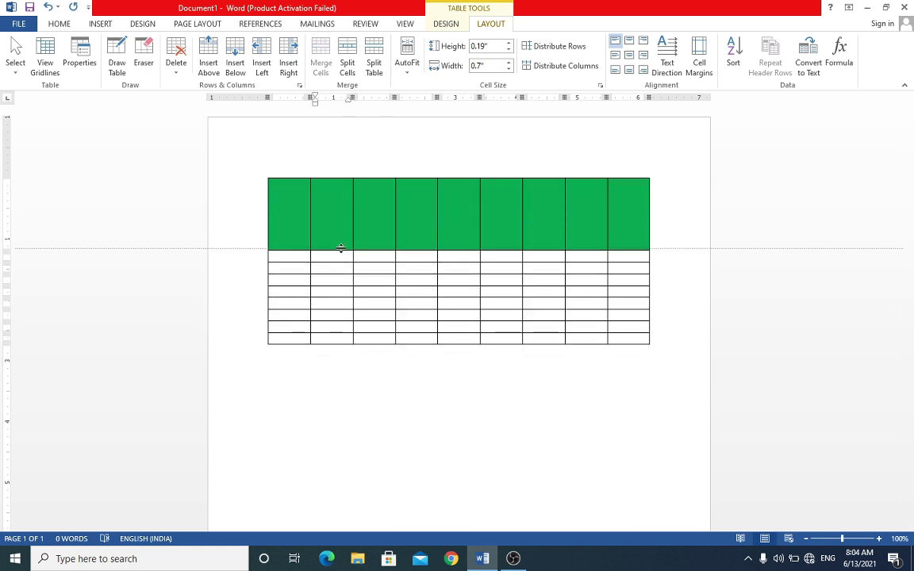
key("ctrl+z")
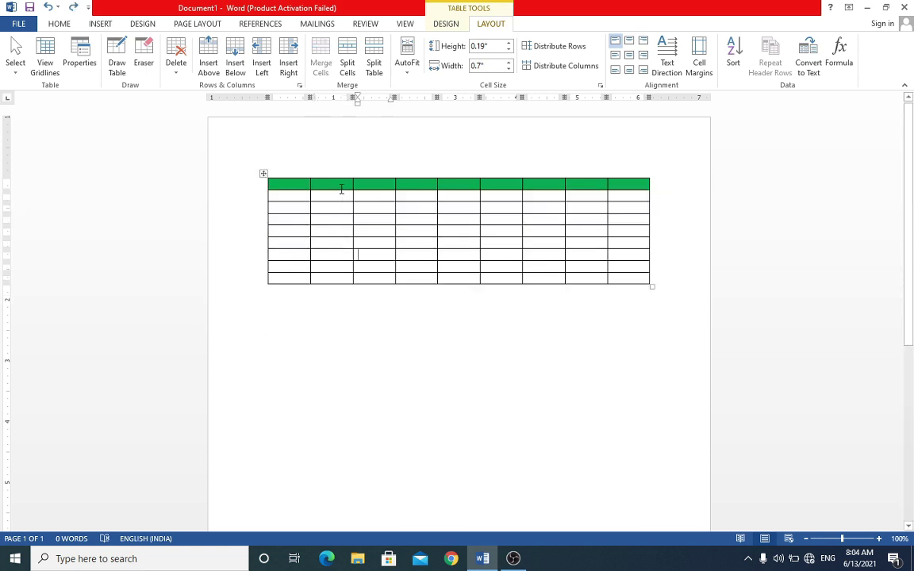
left_click_drag(341, 189, 340, 275)
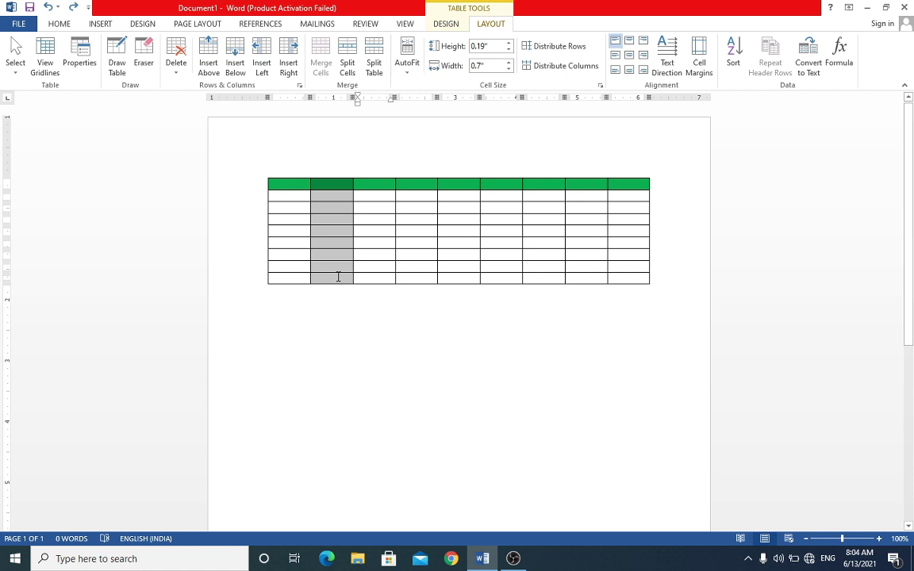
left_click(266, 72)
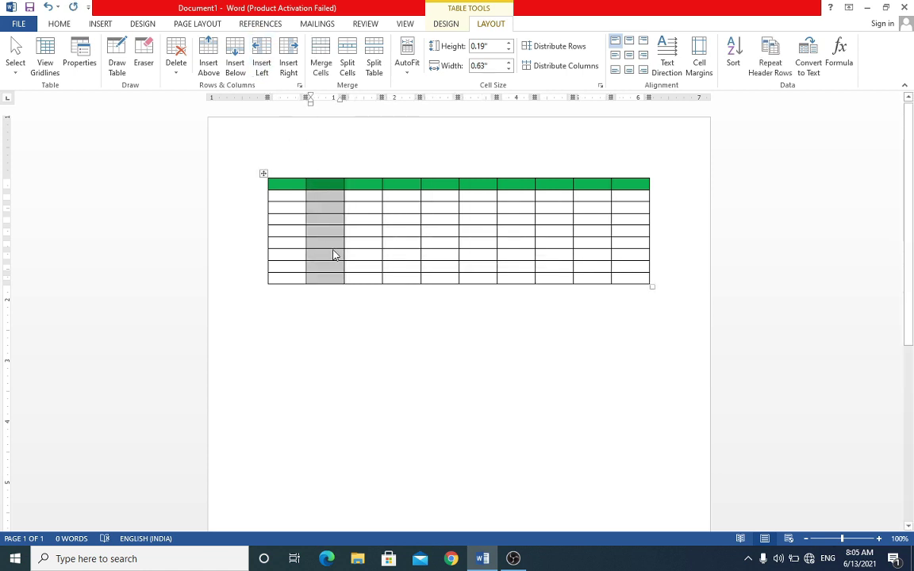
left_click(288, 66)
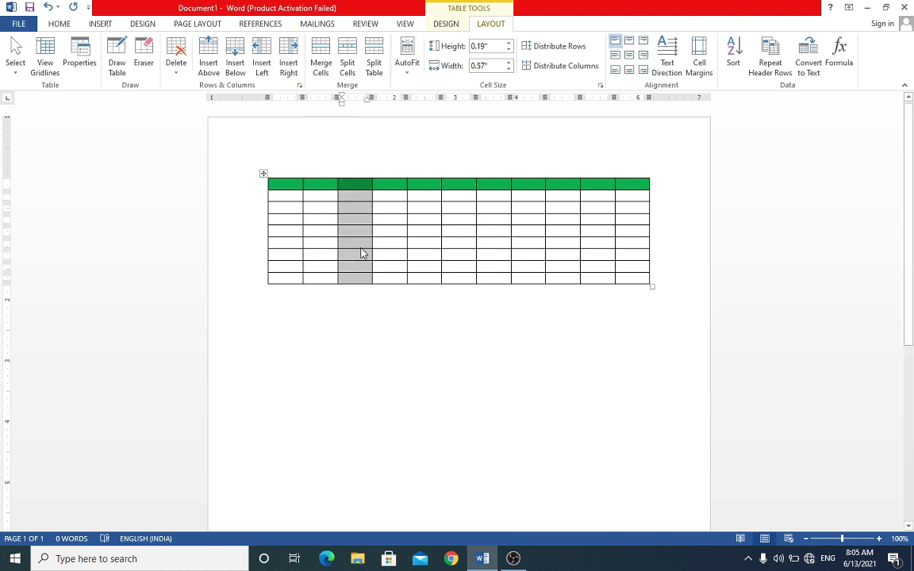
left_click(366, 211)
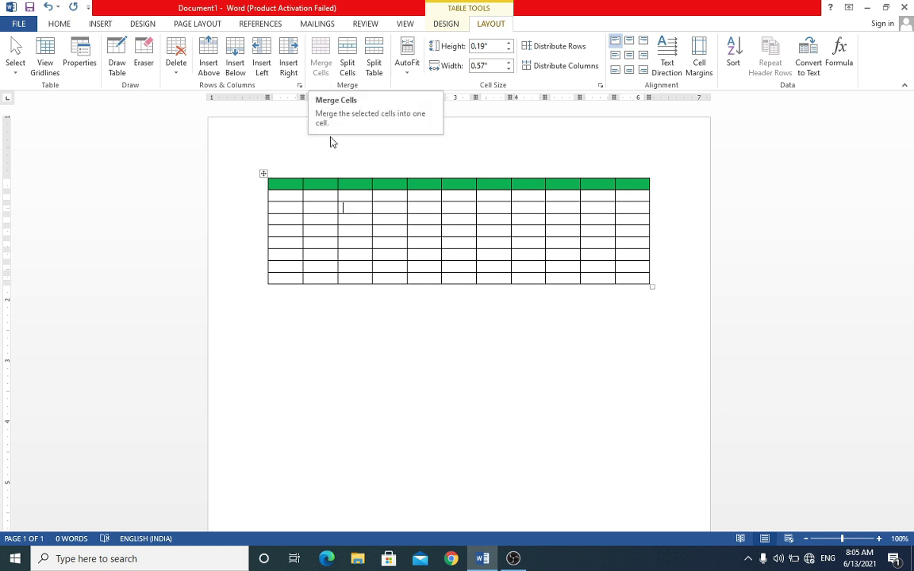
Step: Merge the second row into one cell, make it about 0.61" tall, then select the third row
left_click_drag(294, 196, 627, 199)
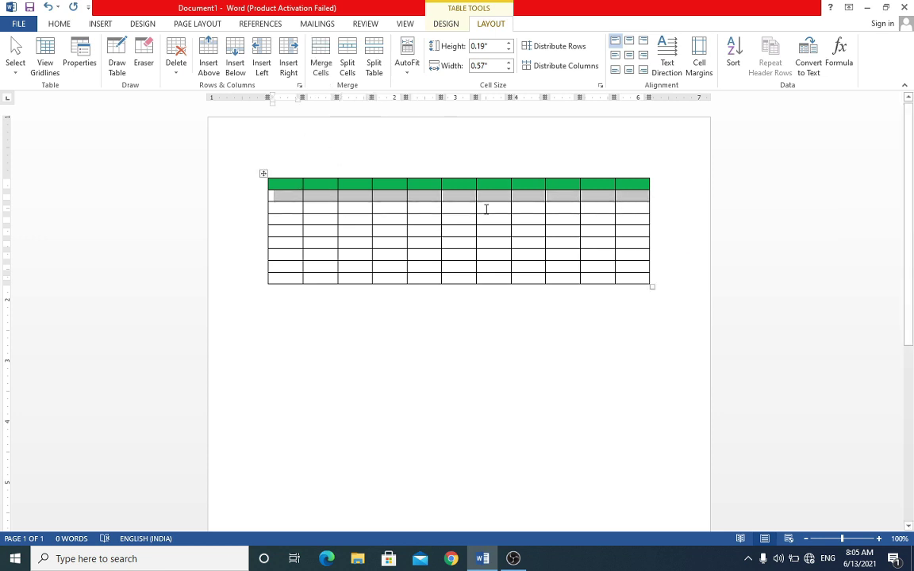
left_click(326, 70)
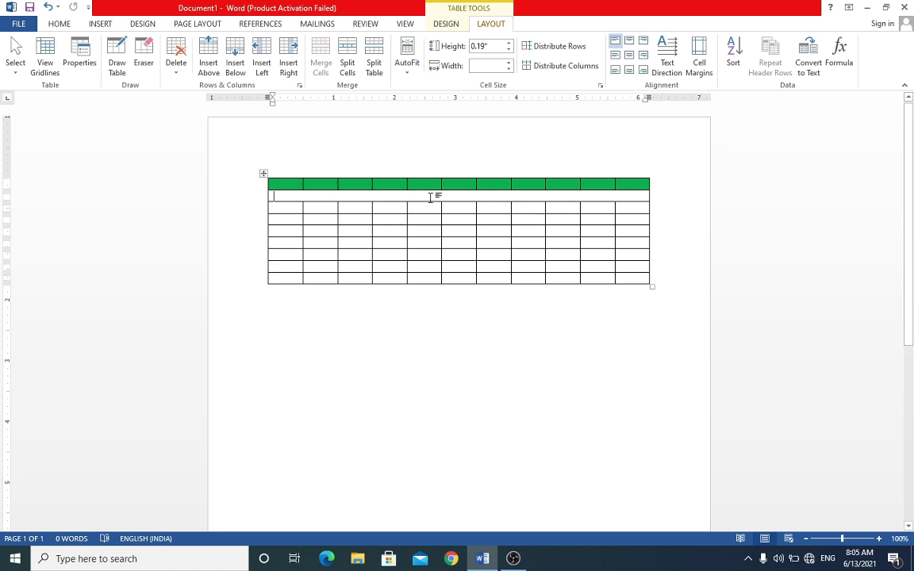
left_click_drag(430, 201, 444, 228)
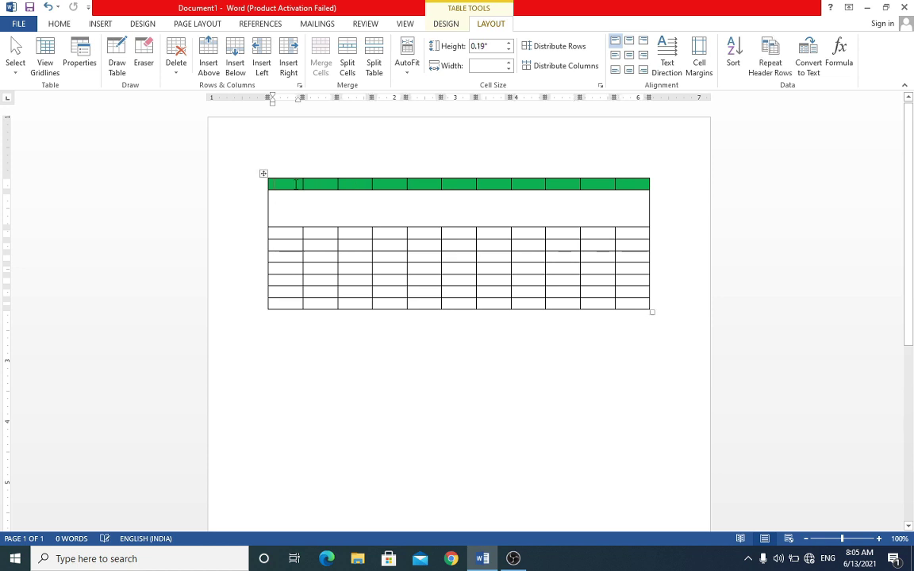
left_click_drag(289, 233, 622, 236)
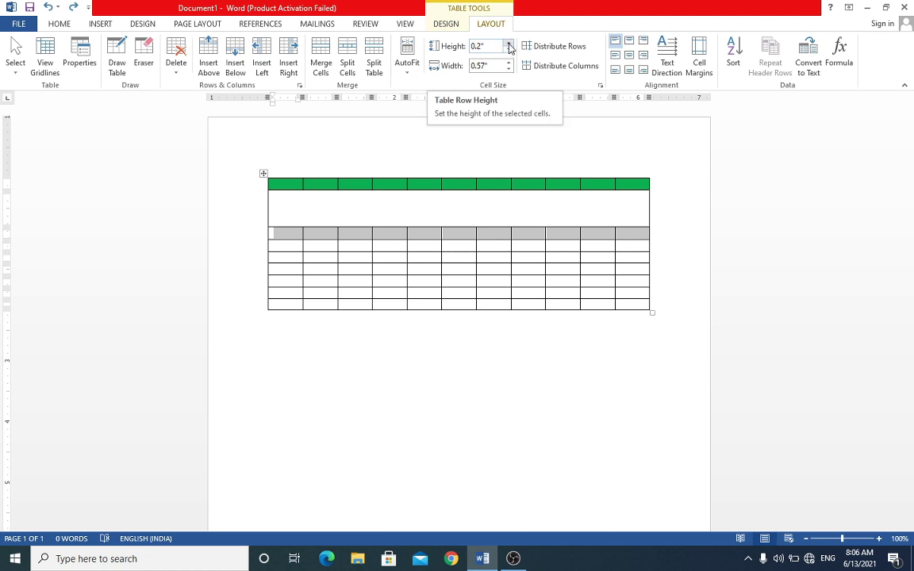
Step: Set the selected third row's height to 0.4" with the Height spinner
left_click(508, 43)
left_click(509, 44)
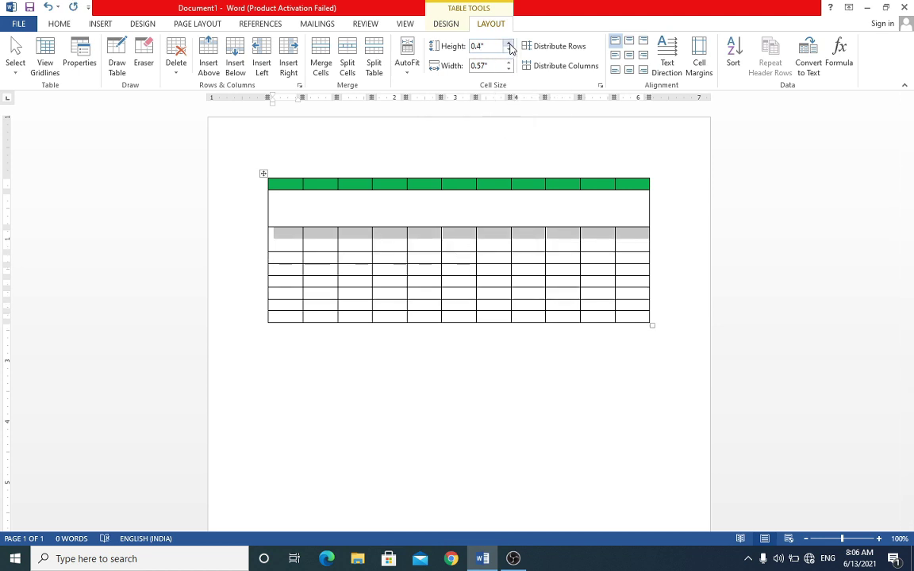
left_click(508, 44)
left_click(509, 43)
left_click(508, 44)
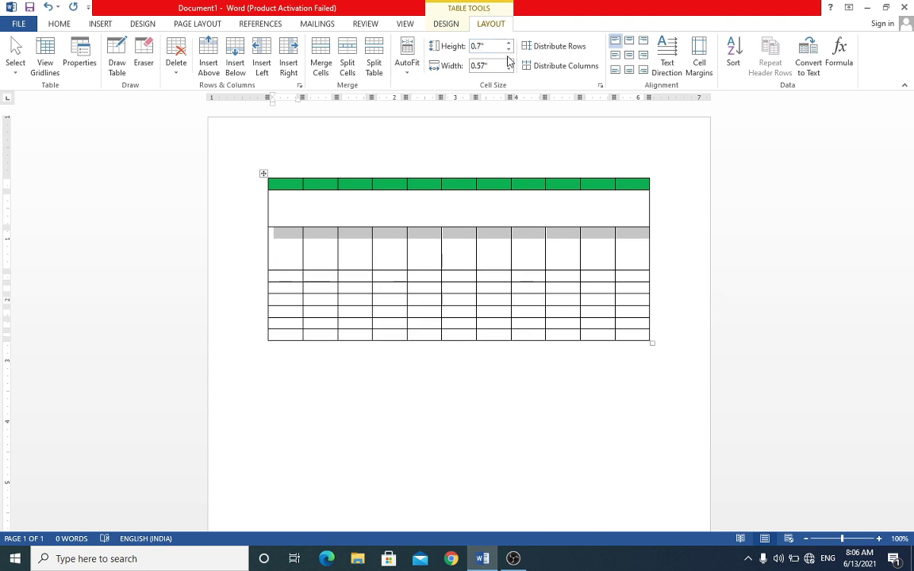
left_click(508, 51)
left_click(508, 51)
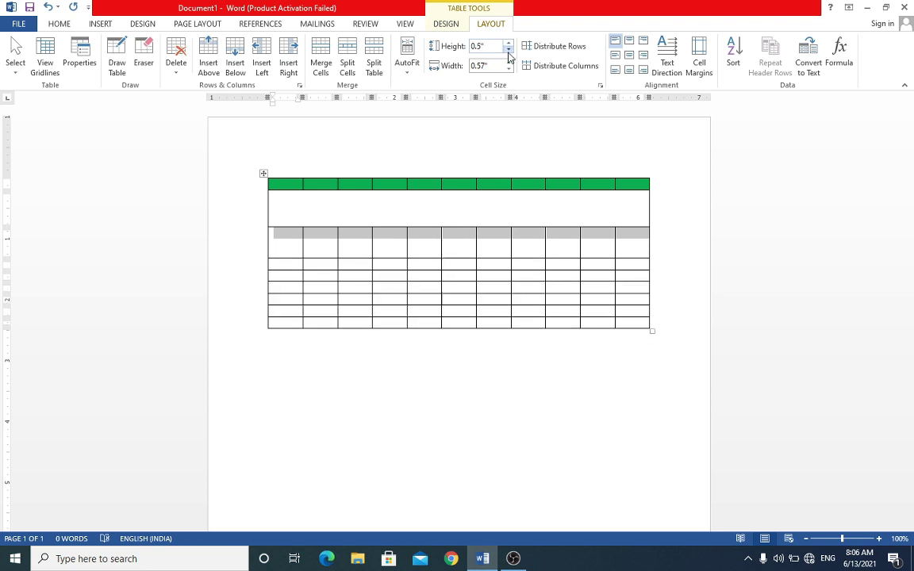
left_click(508, 51)
Step: Delete the green header row and the merged row from the table top
left_click(378, 238)
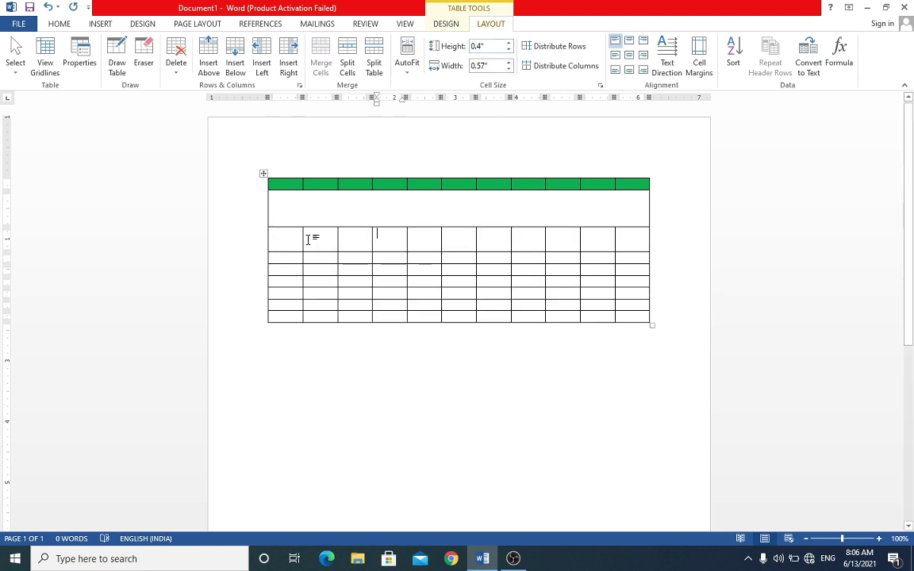
mouse_move(273, 232)
left_mouse_down()
mouse_move(294, 332)
mouse_move(300, 306)
left_mouse_up()
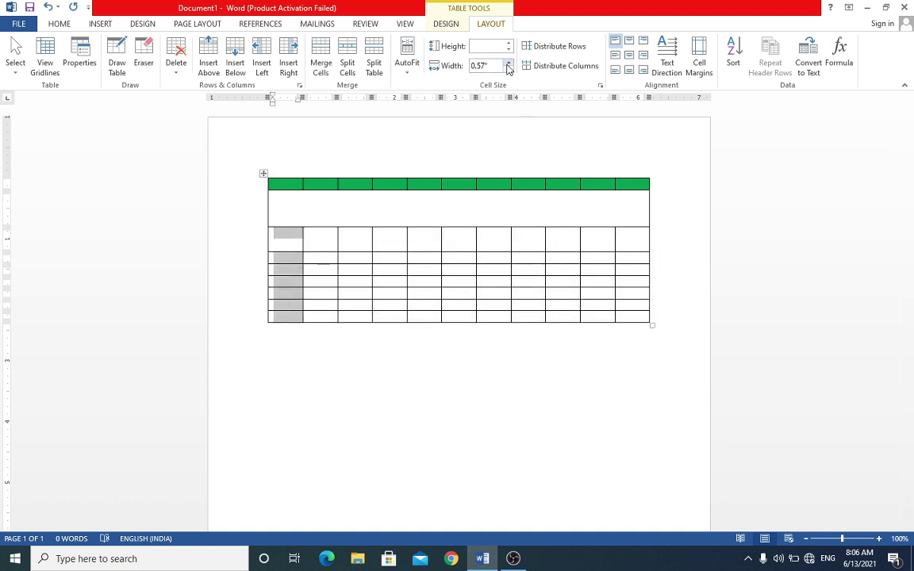
left_click(309, 208)
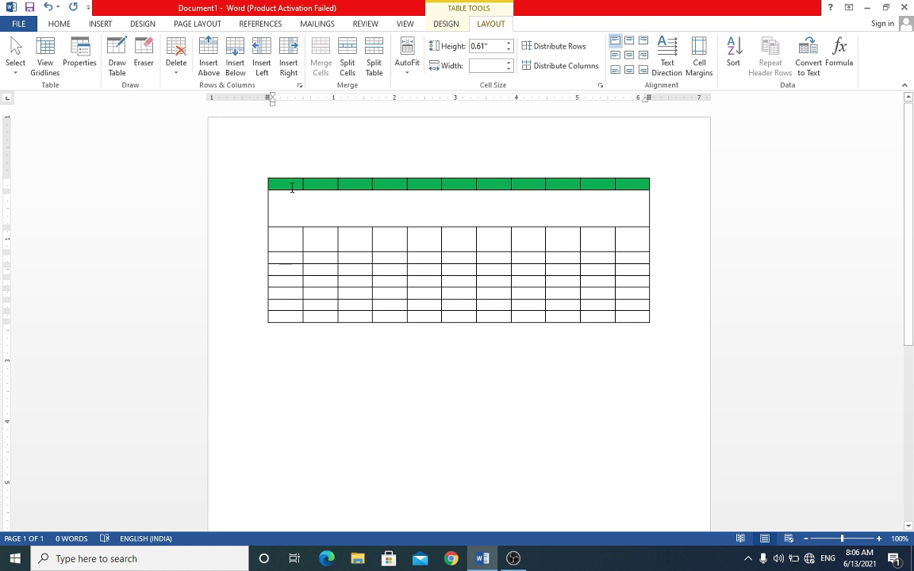
left_click_drag(290, 185, 289, 303)
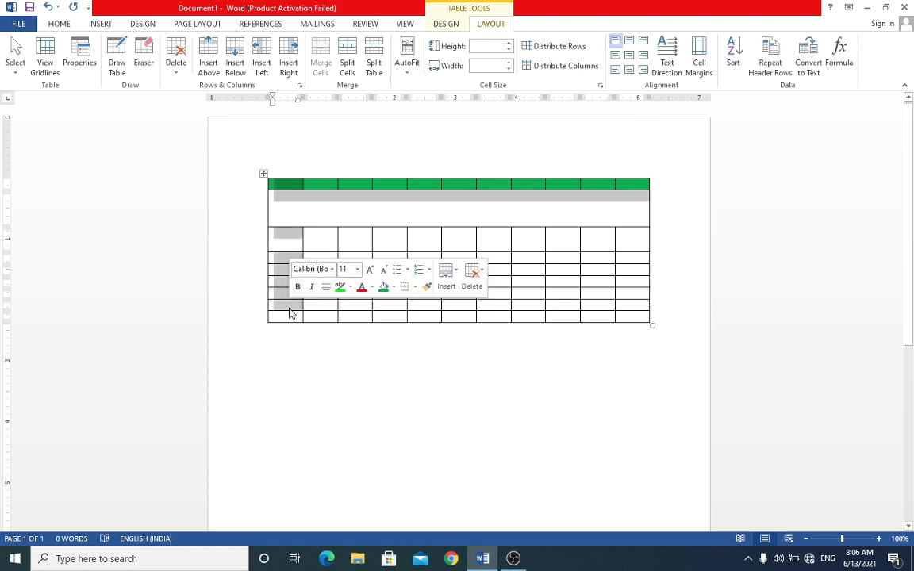
key("ctrl+z")
key("ctrl+z")
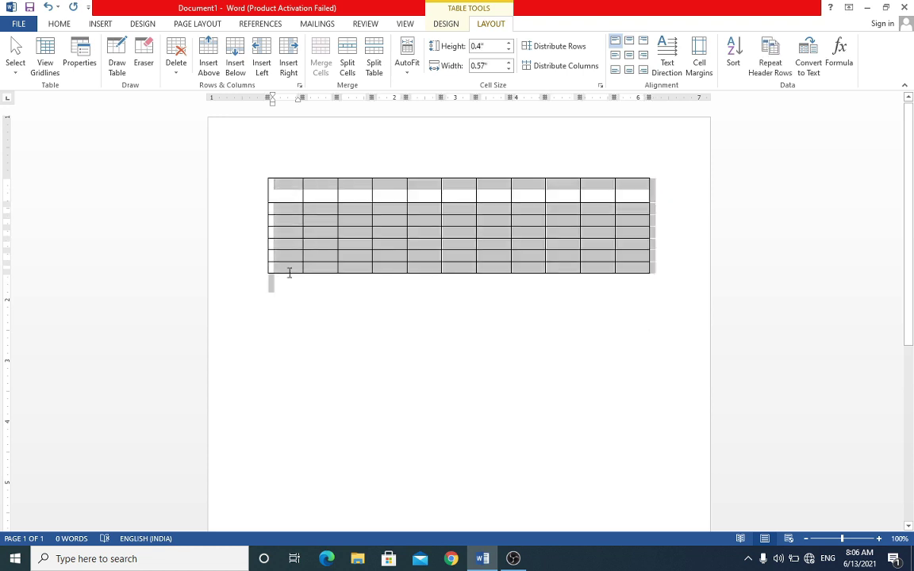
Step: Set the first column's width to 0.7" with the Width spinner
left_click(509, 62)
left_click(508, 62)
left_click(509, 63)
left_click(508, 63)
left_click(509, 62)
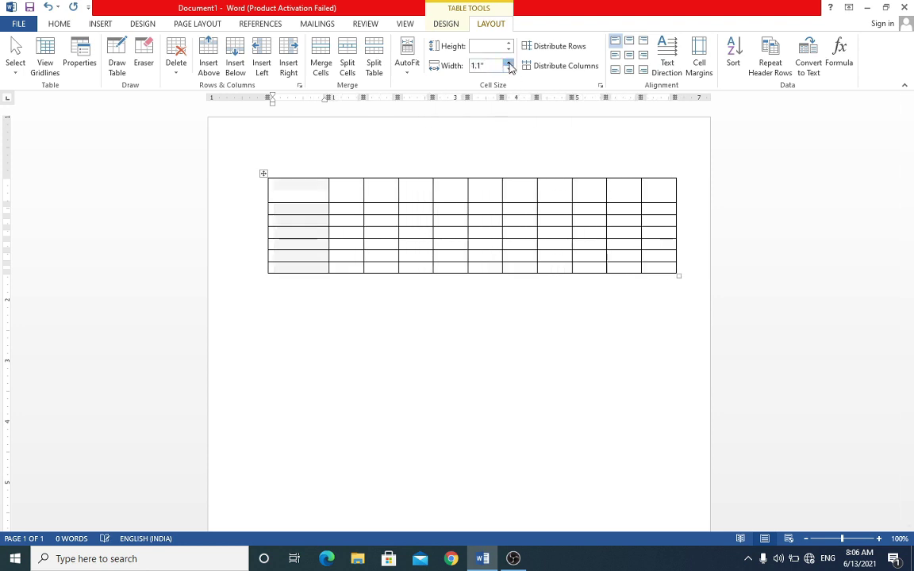
left_click(508, 63)
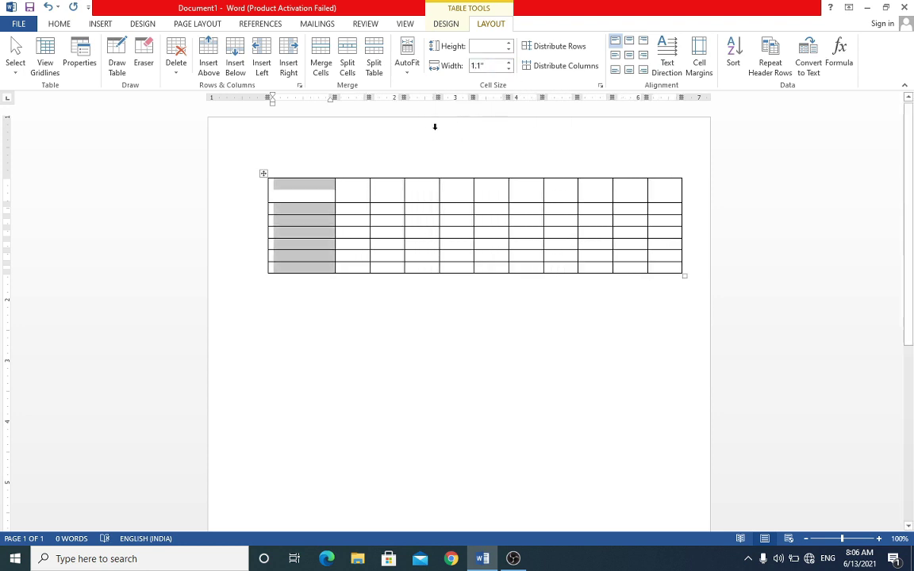
left_click(508, 70)
left_click(508, 70)
left_click(508, 70)
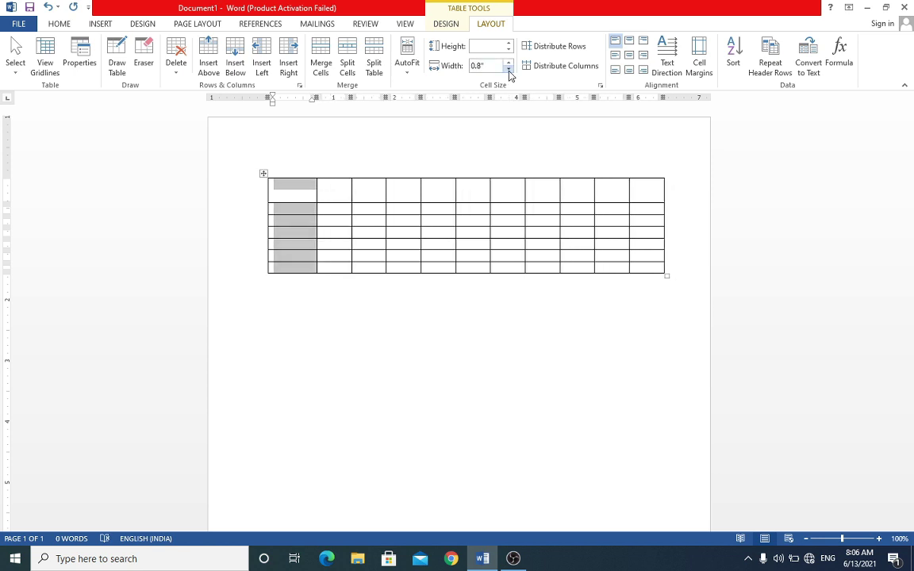
left_click(508, 69)
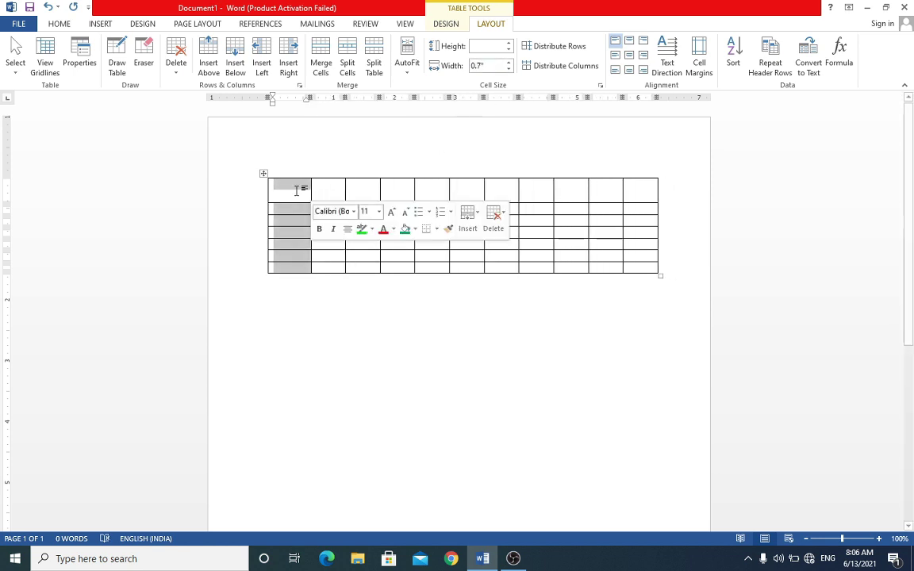
left_click(300, 191)
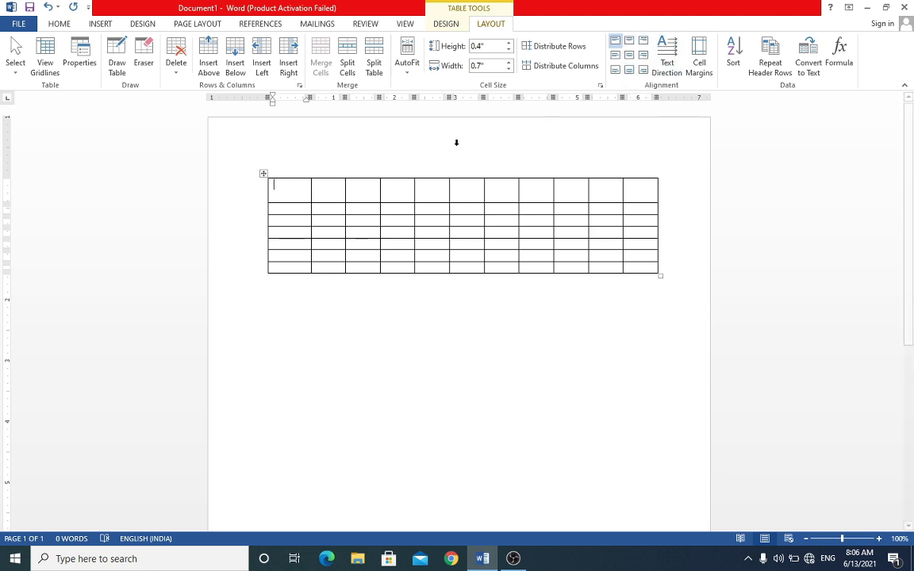
Step: Enter netway in the top-left cell, widen the first column to about 1.11" and heighten the first row to 0.62"
type("ne")
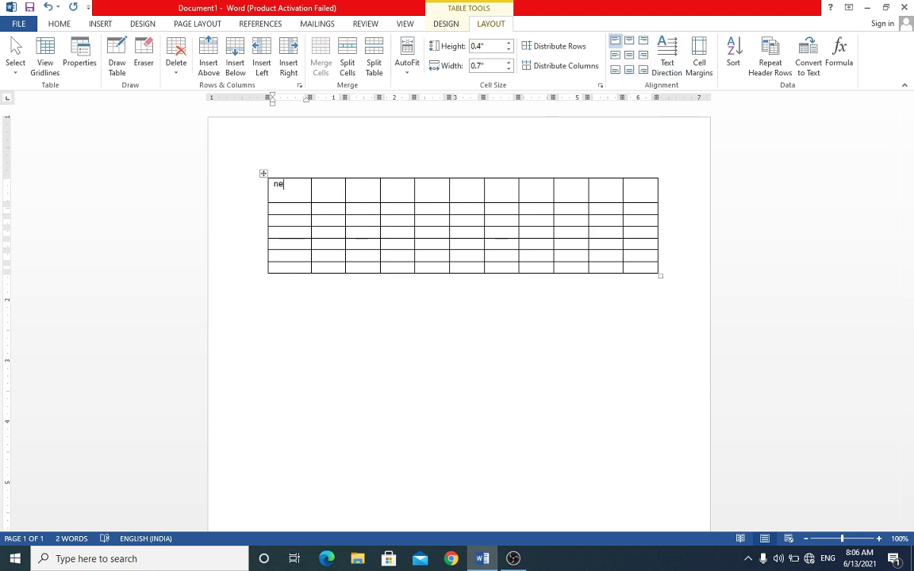
type("tway")
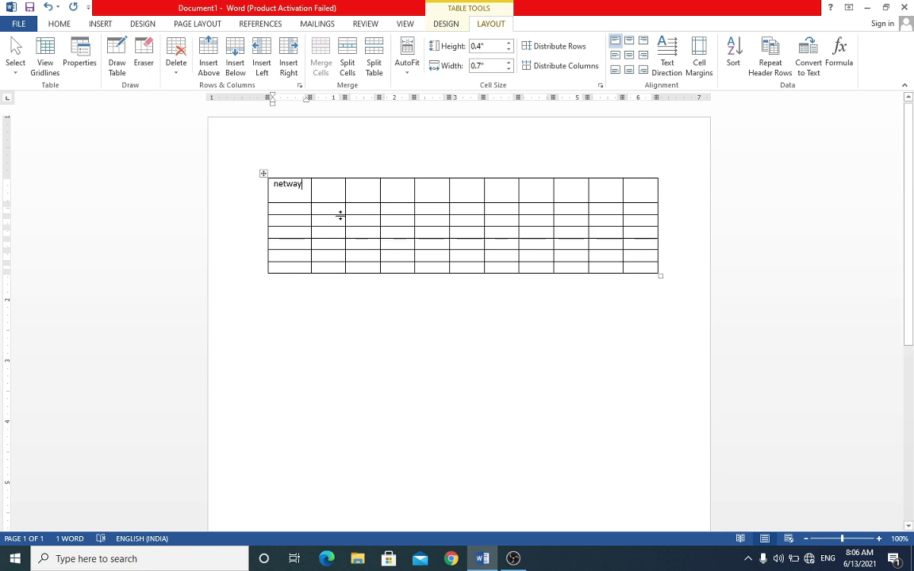
left_click_drag(310, 201, 334, 199)
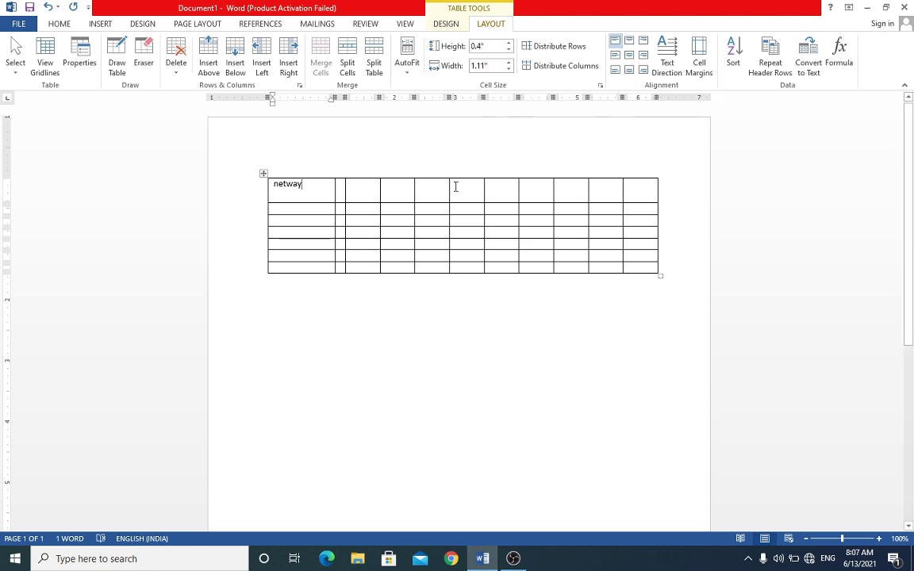
left_click_drag(317, 203, 316, 215)
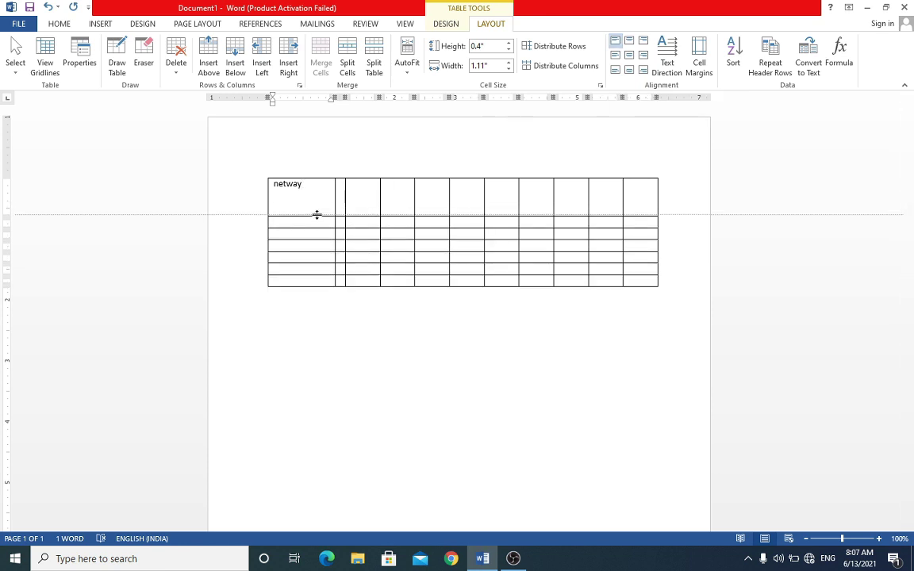
Step: Try each cell alignment option on netway, finishing with Align Center
left_click(626, 42)
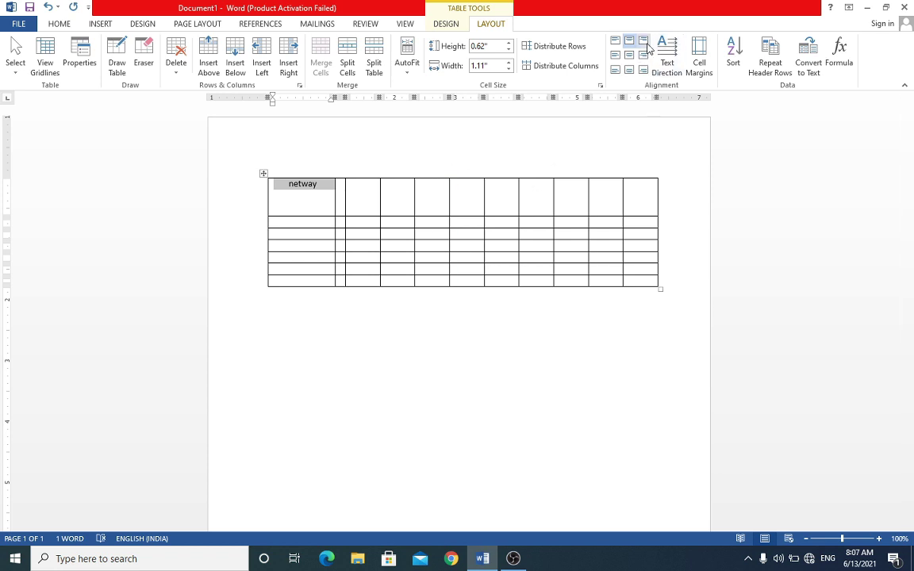
left_click(643, 40)
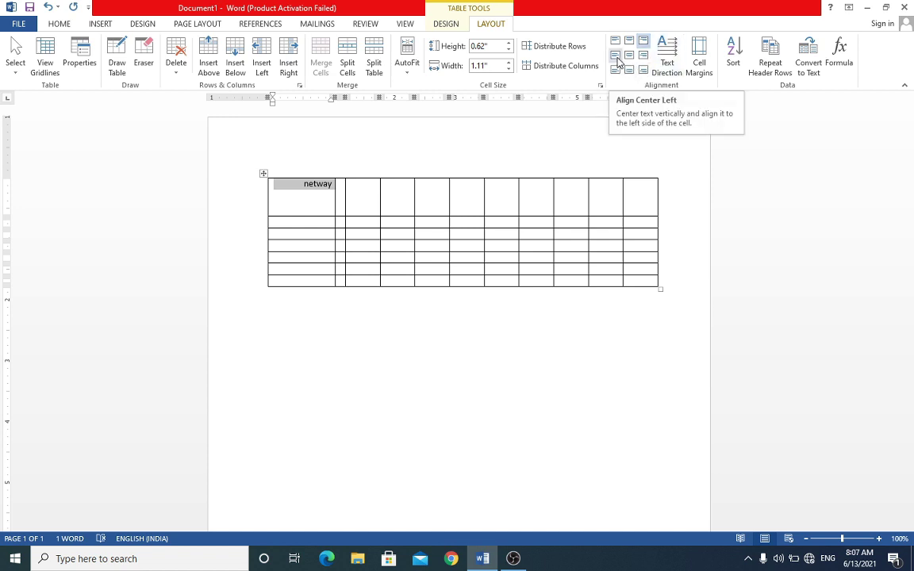
left_click(618, 62)
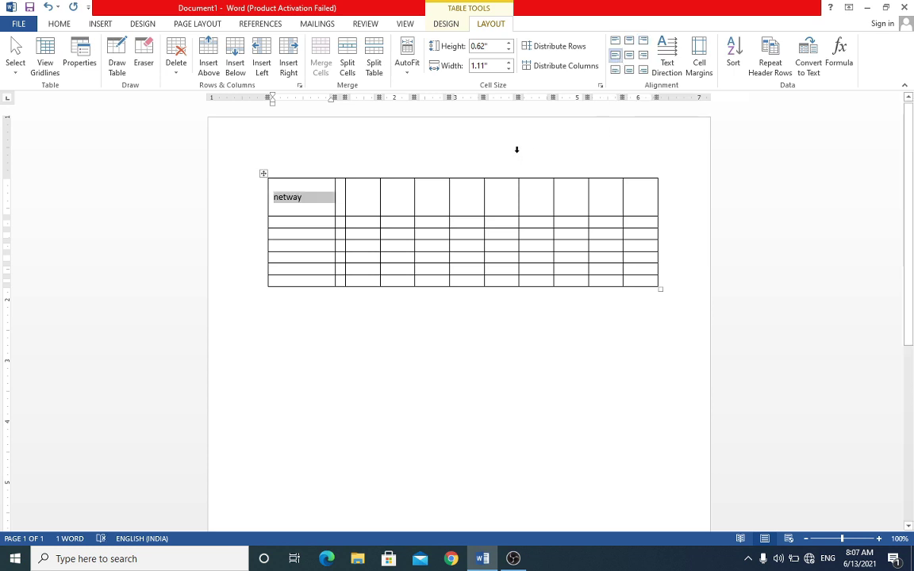
left_click(628, 55)
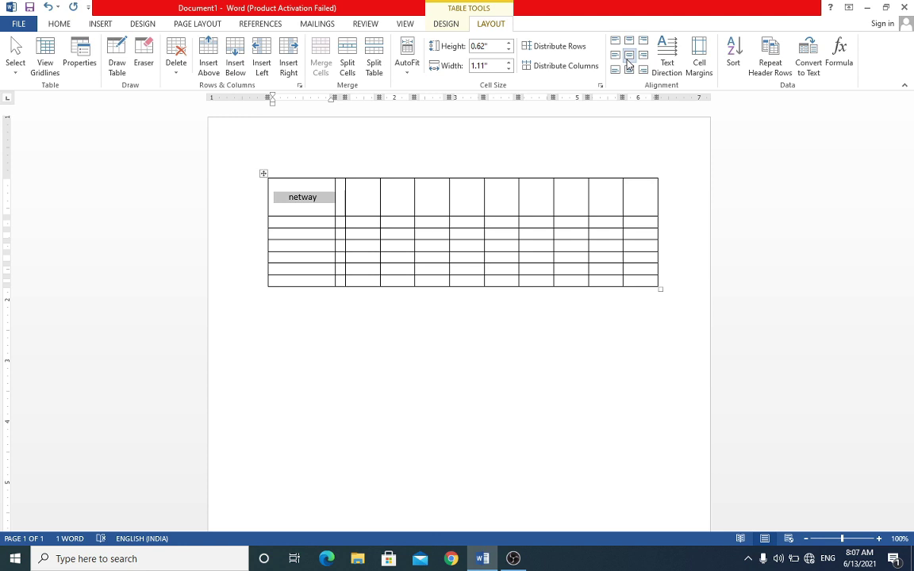
left_click(643, 55)
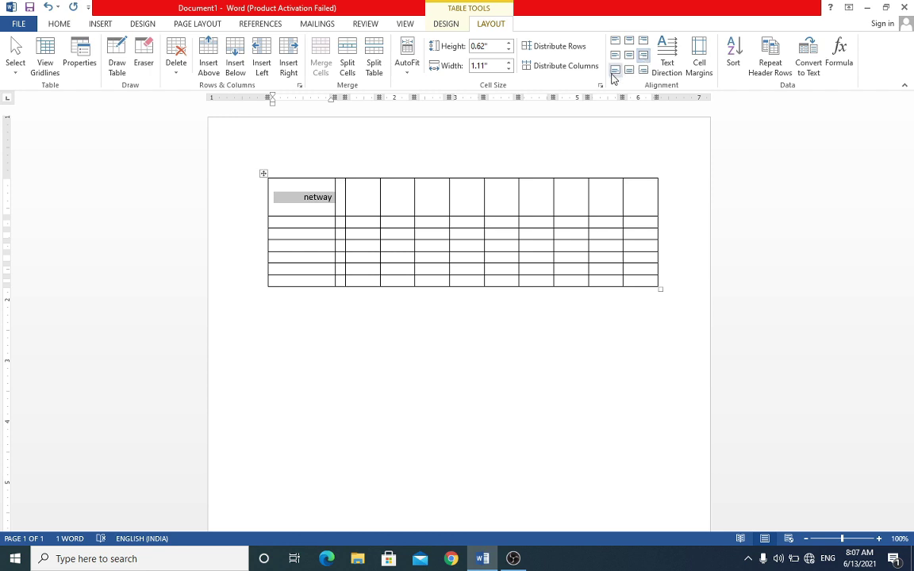
left_click(615, 70)
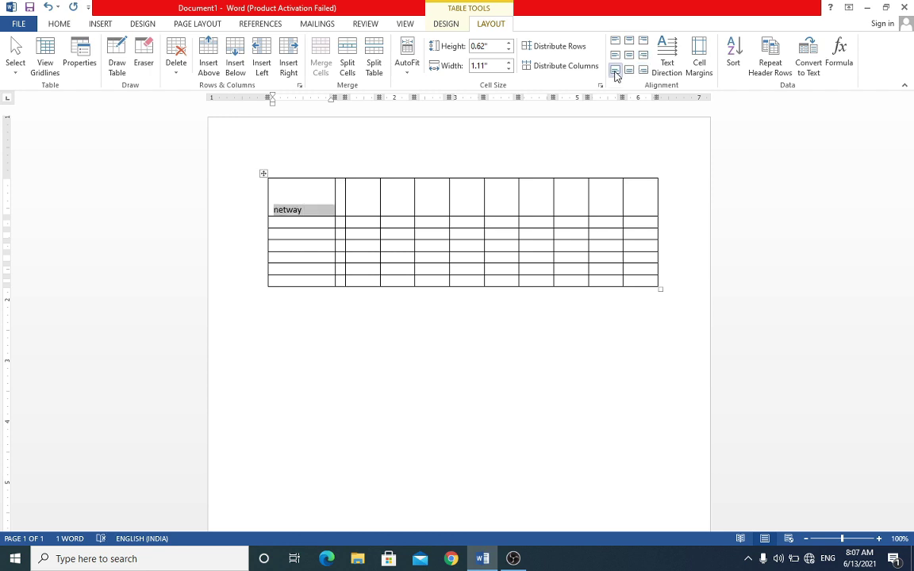
left_click(629, 71)
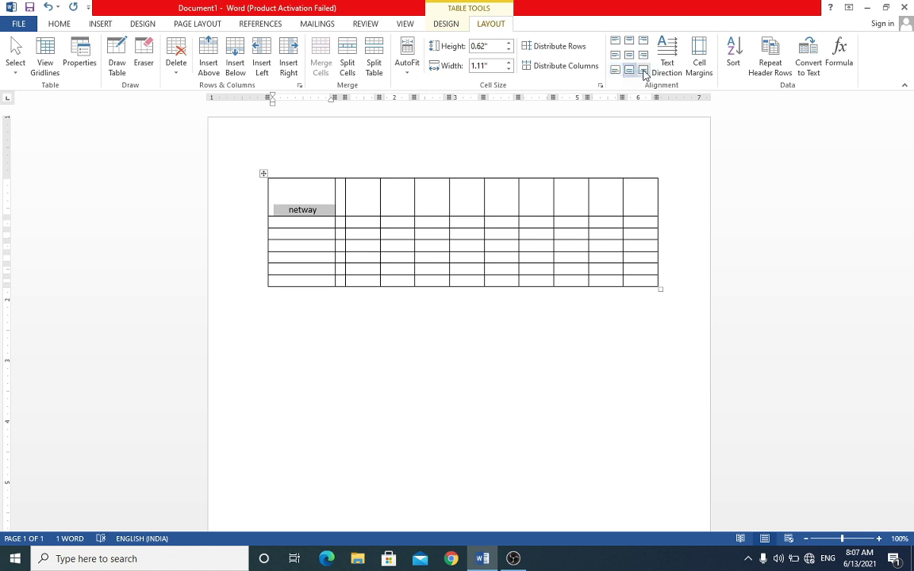
left_click(643, 71)
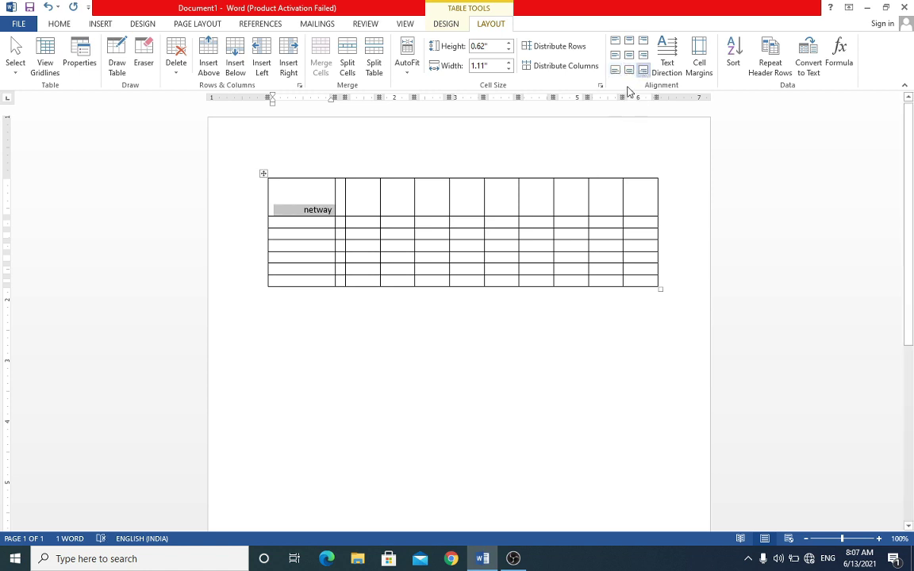
left_click(627, 56)
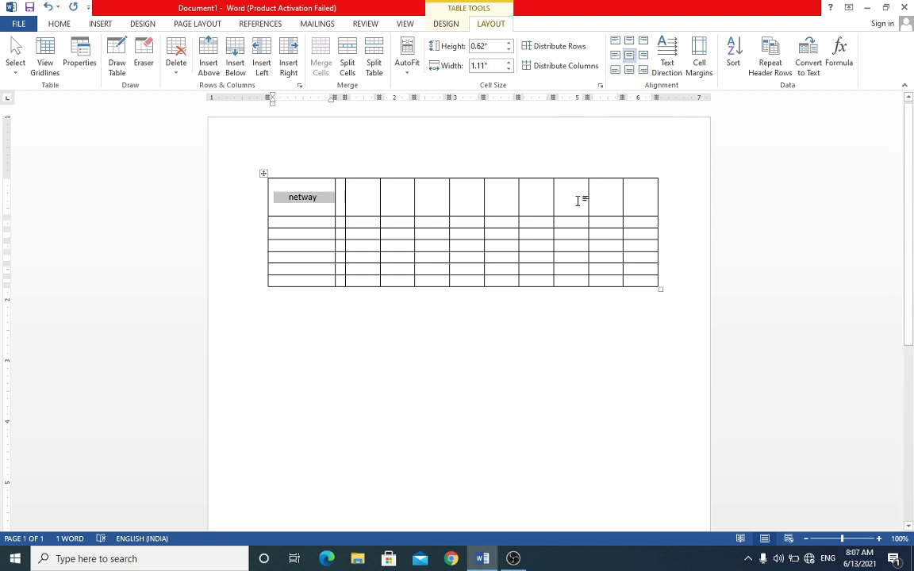
Step: Rotate netway vertically, adjust its column border, then cycle Text Direction until netway reads horizontally
left_click(670, 67)
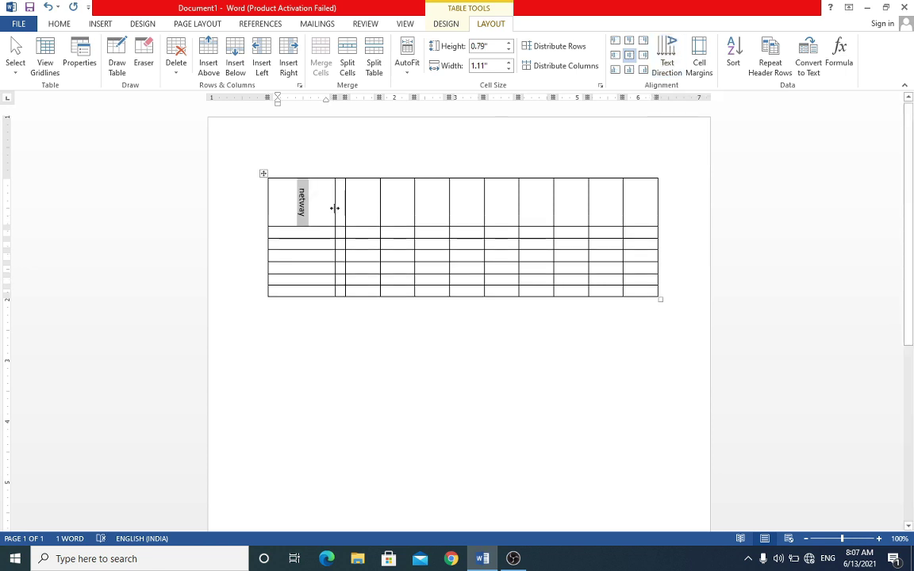
left_click_drag(334, 207, 290, 215)
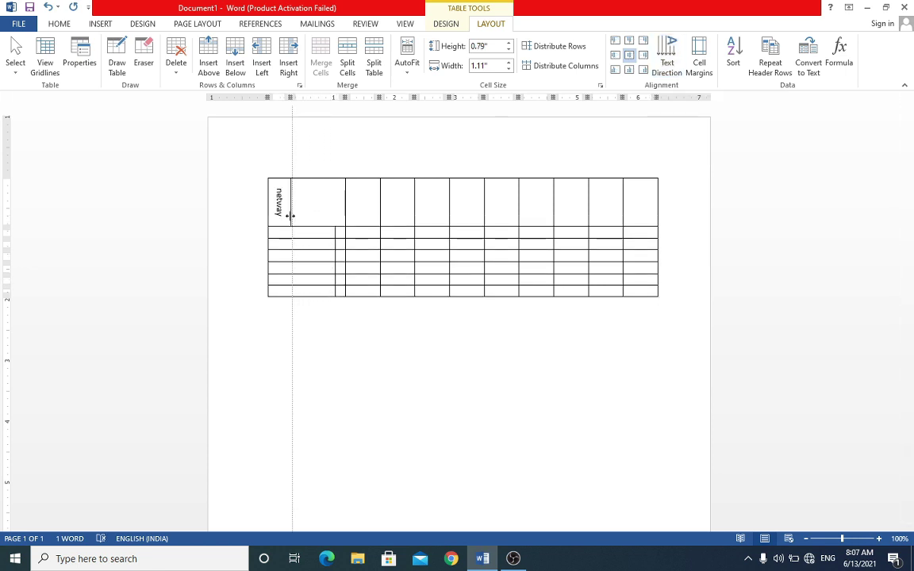
double_click(282, 200)
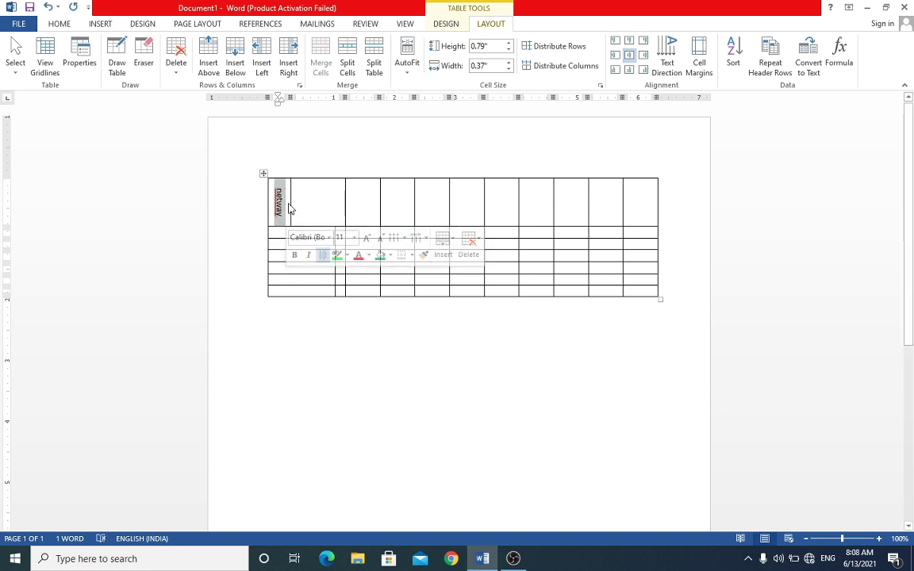
left_click(284, 212)
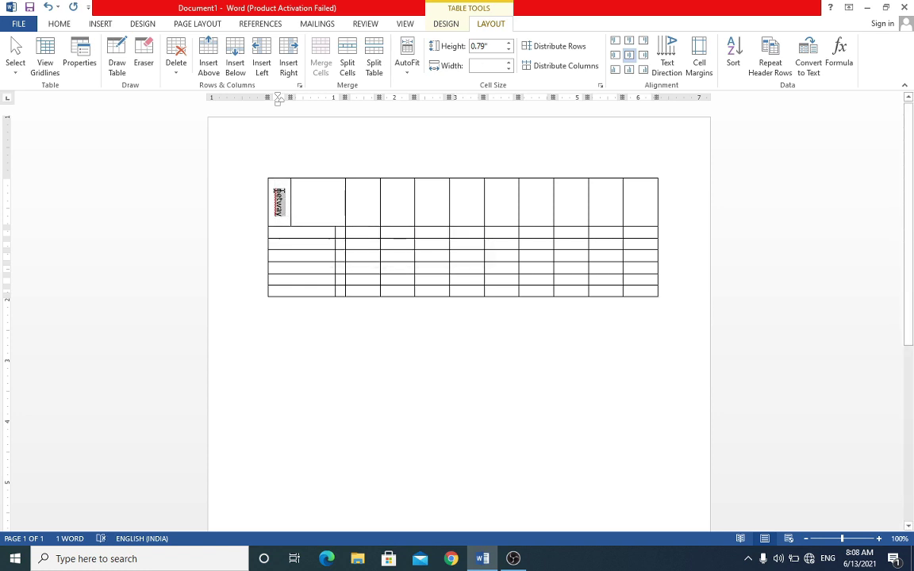
double_click(279, 200)
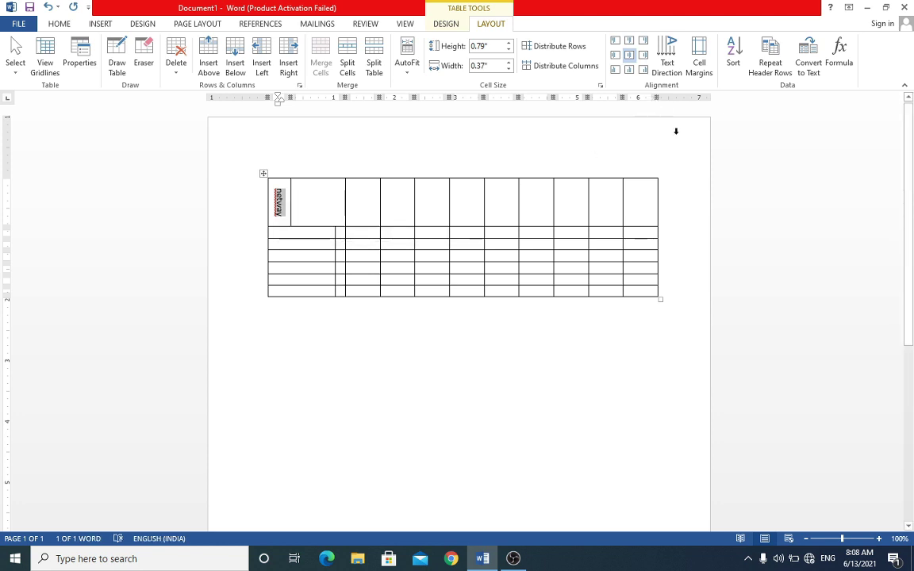
left_click(668, 61)
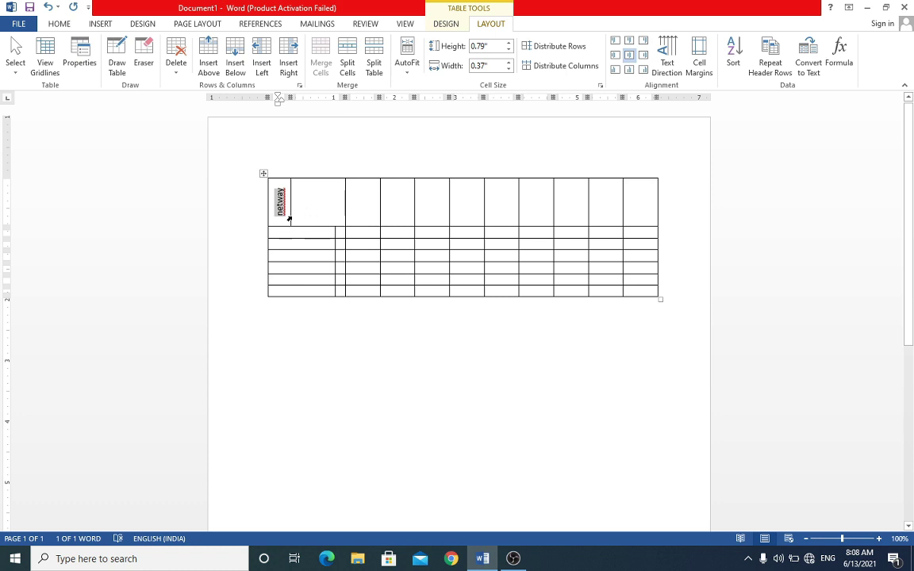
left_click(674, 63)
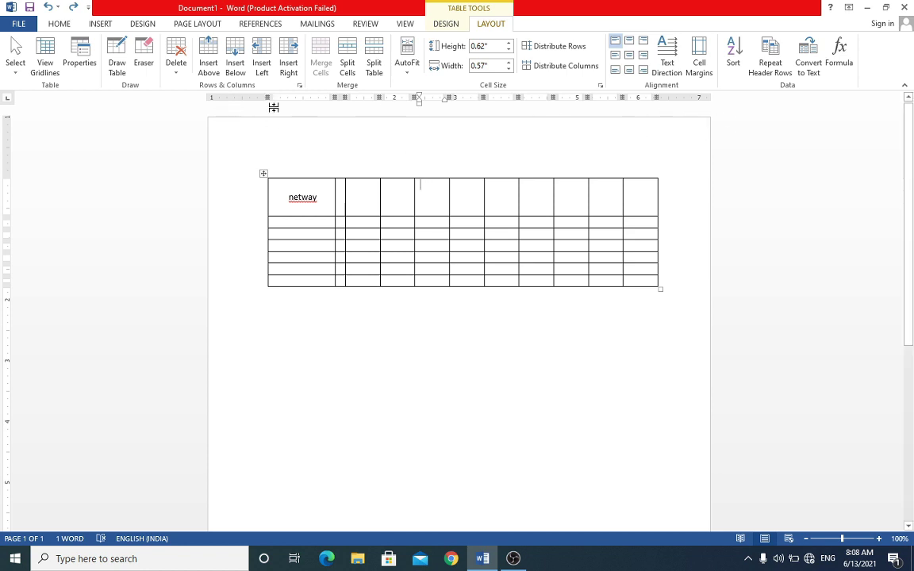
Step: Select the entire table via its move handle and remove it with Delete Table
mouse_move(426, 171)
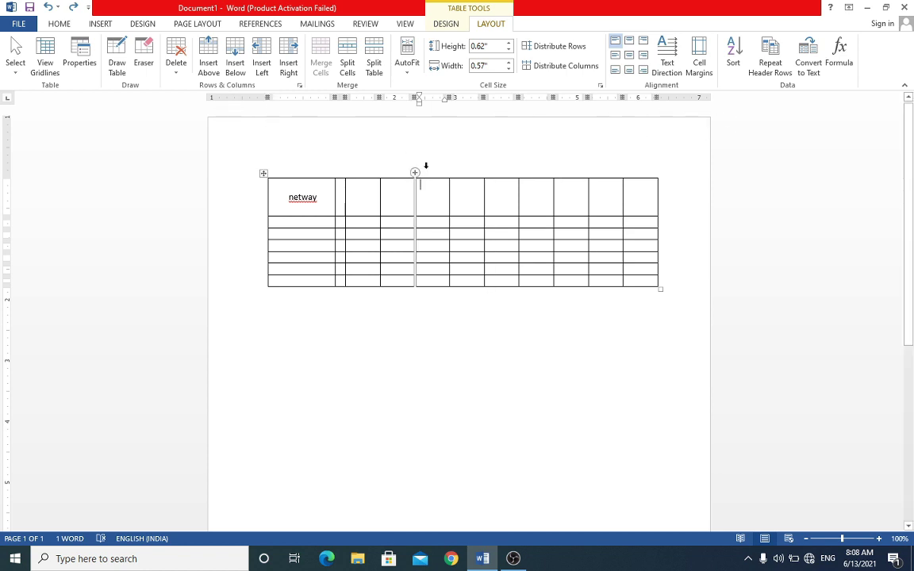
left_click(445, 24)
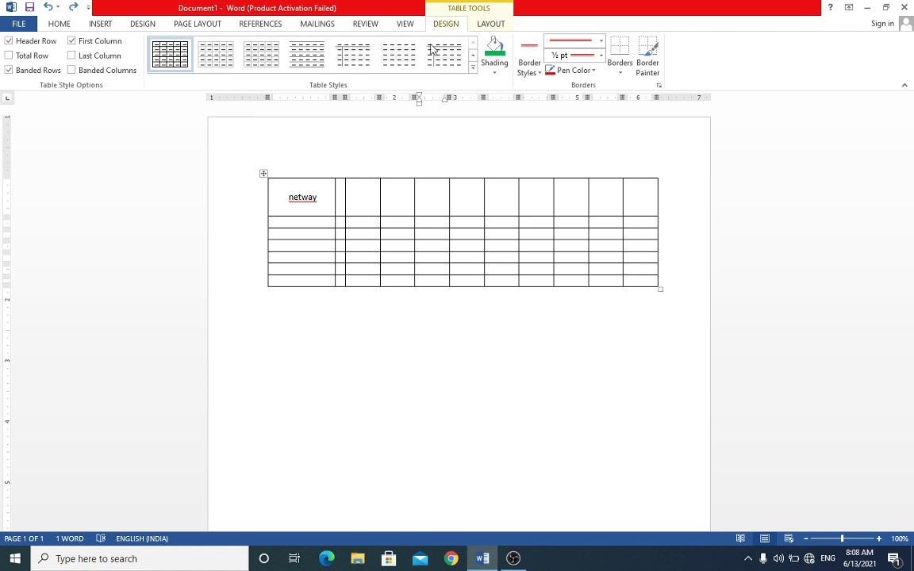
left_click(490, 24)
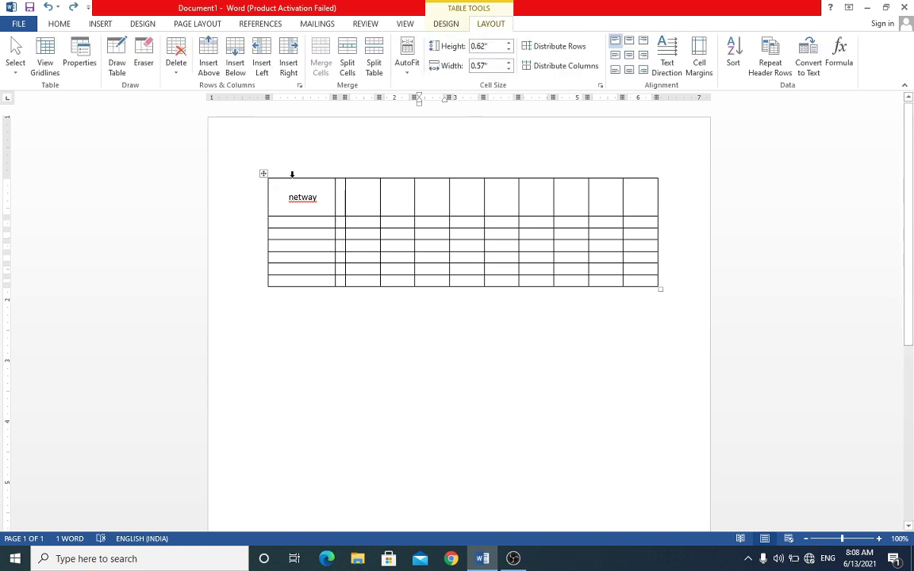
left_click(264, 175)
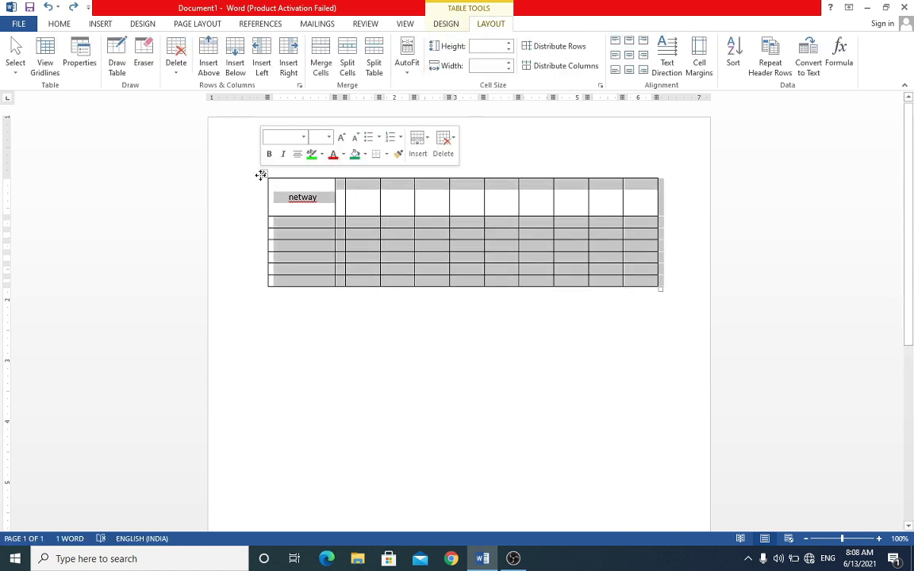
left_click(181, 71)
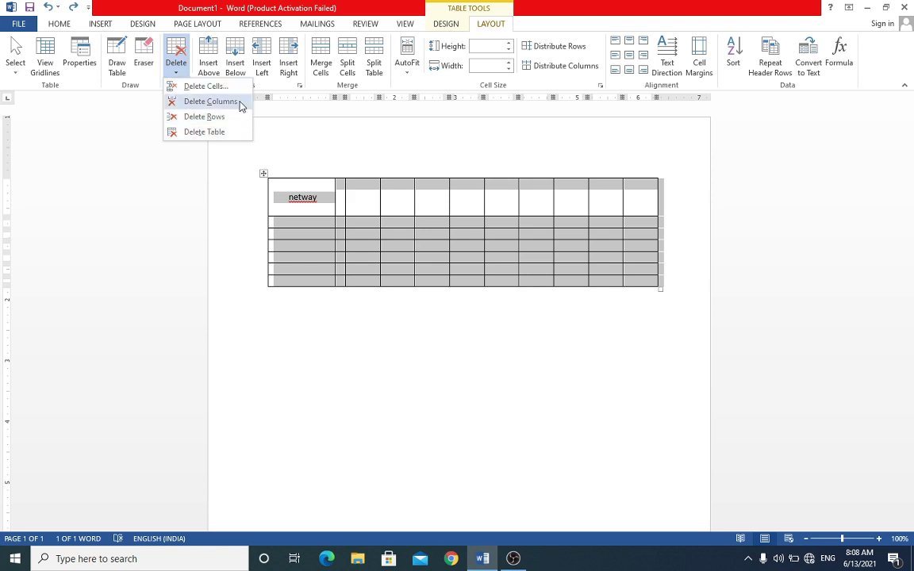
left_click(208, 132)
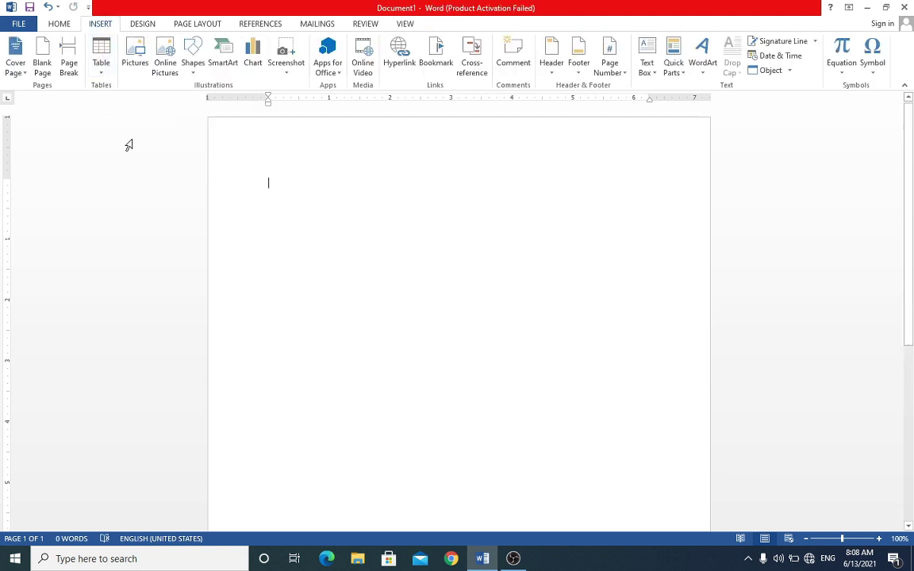
left_click(101, 70)
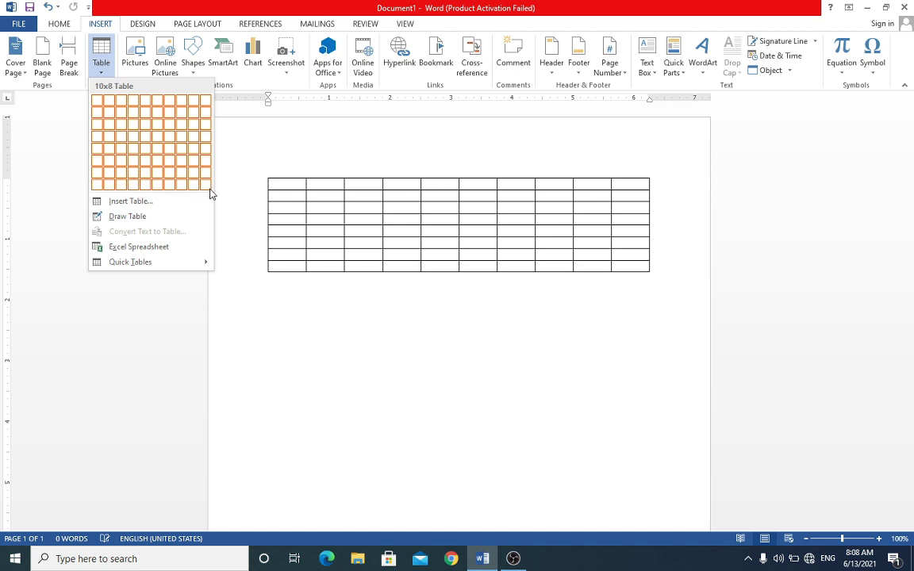
left_click(139, 205)
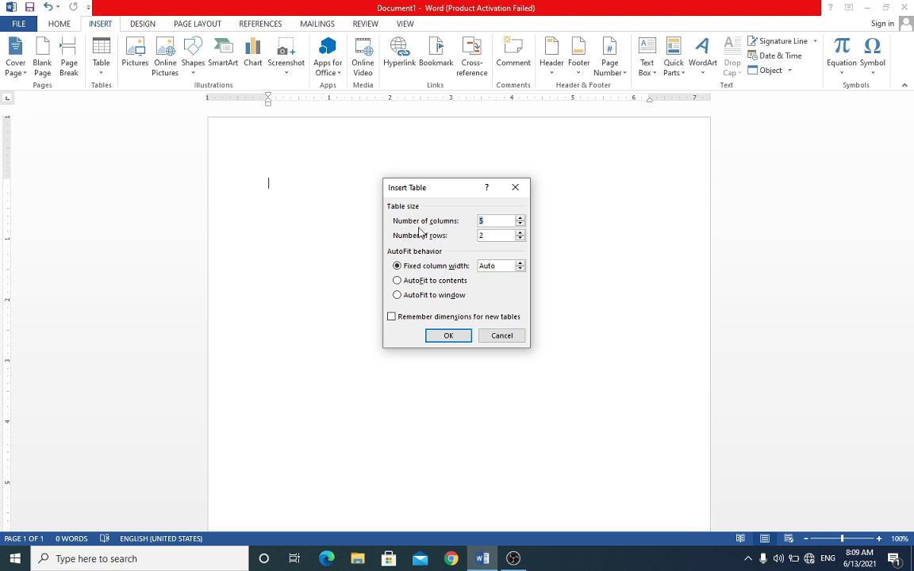
left_click(499, 221)
key("BackSpace")
type("15")
left_click(503, 234)
type("0")
left_click(448, 335)
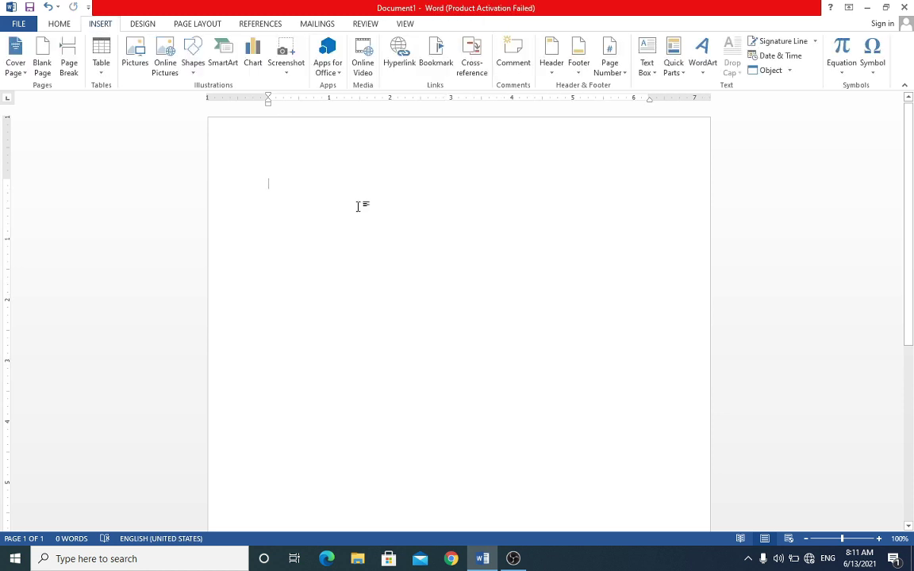
left_click(101, 64)
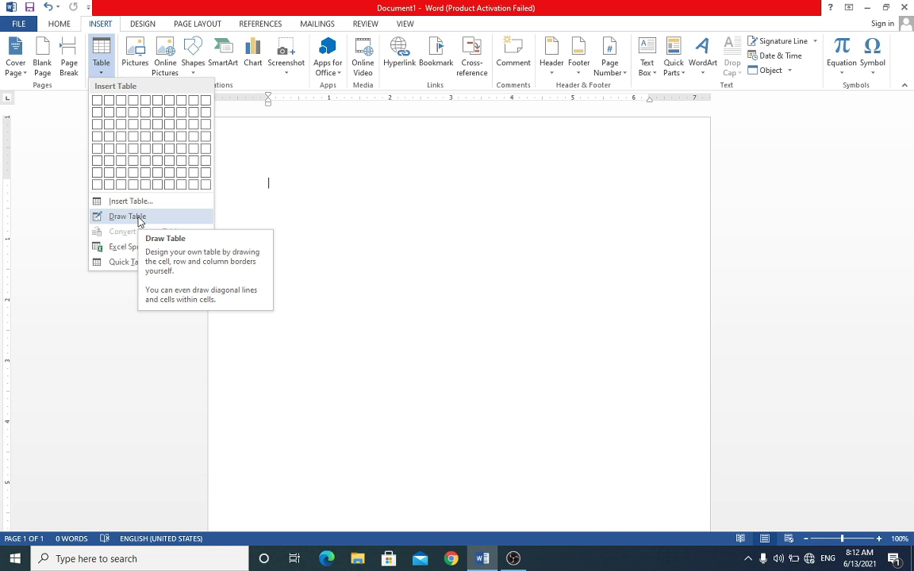
left_click(127, 216)
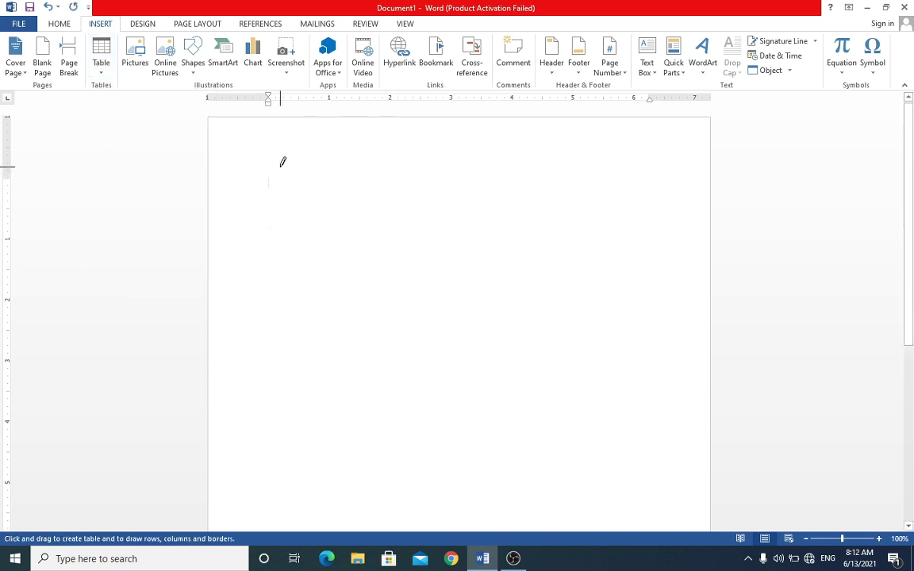
mouse_move(270, 178)
left_mouse_down()
mouse_move(425, 201)
mouse_move(612, 207)
left_mouse_up()
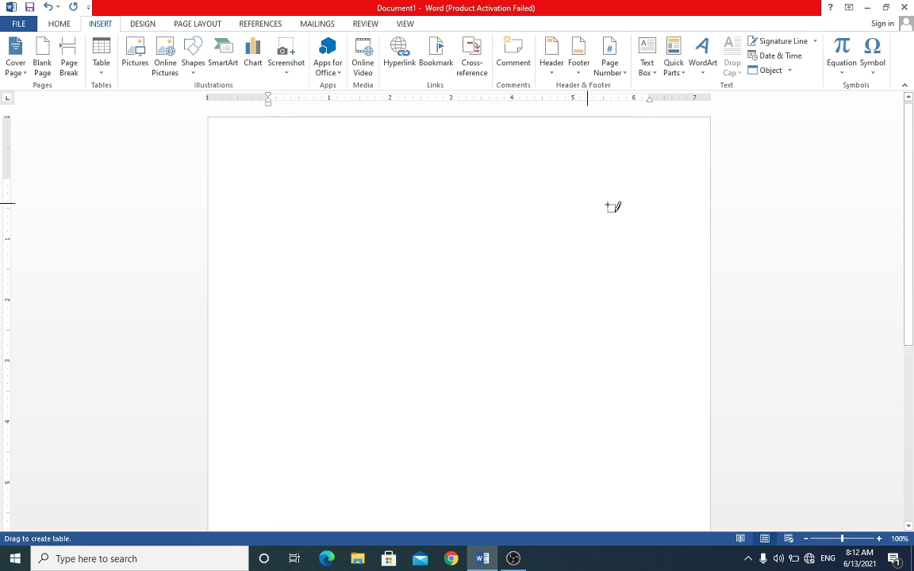
left_click_drag(612, 207, 649, 207)
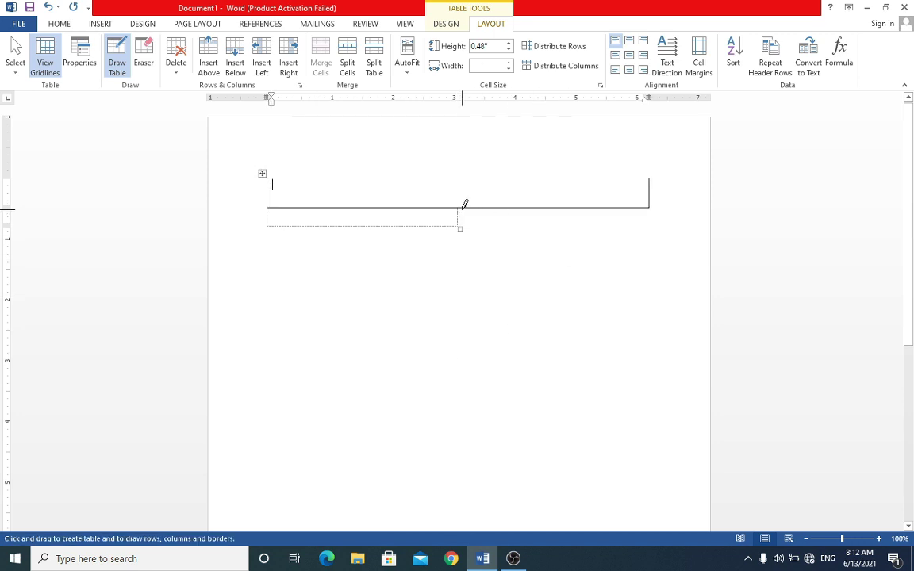
key("ctrl+z")
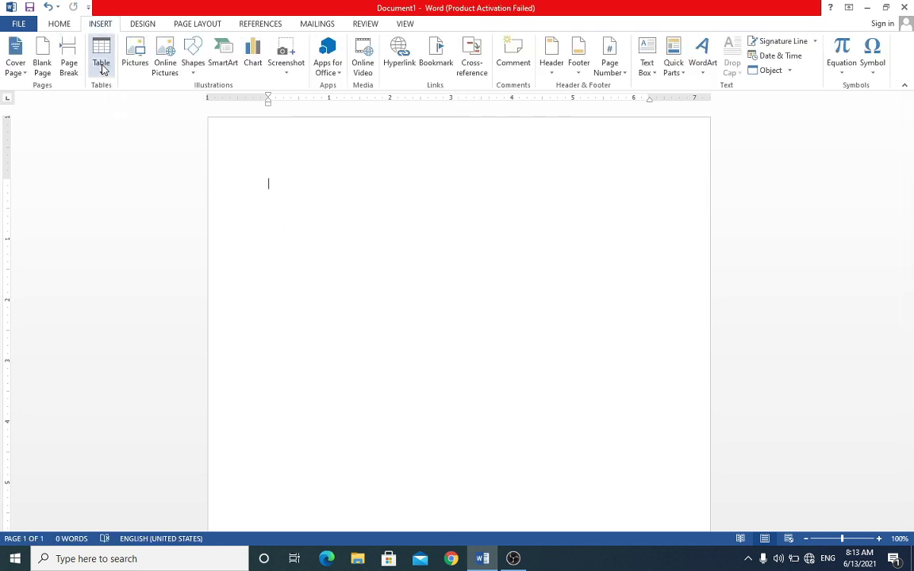
Step: Insert the Calendar 2 quick table, showing MAY dates 1–31 under weekday headings
left_click(102, 69)
mouse_move(149, 264)
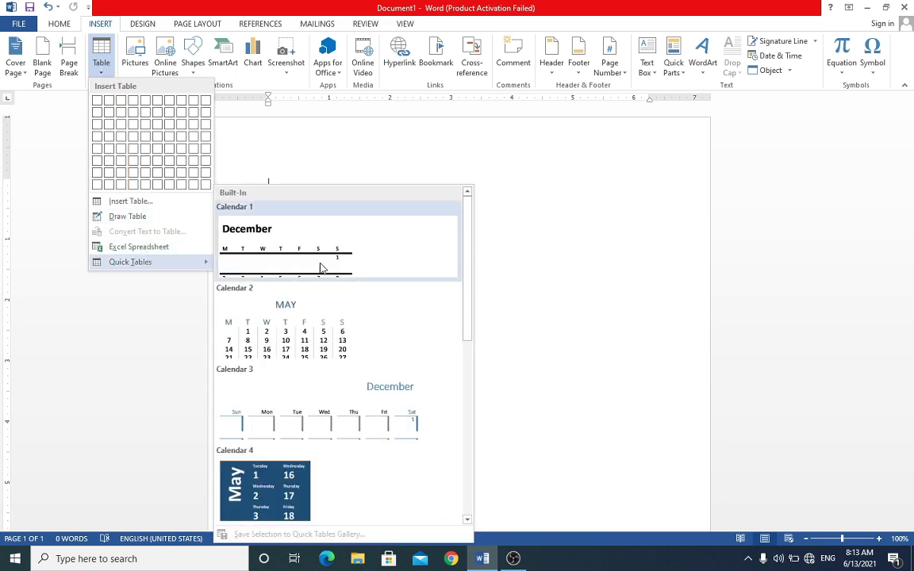
scroll(335, 357, "down", 5)
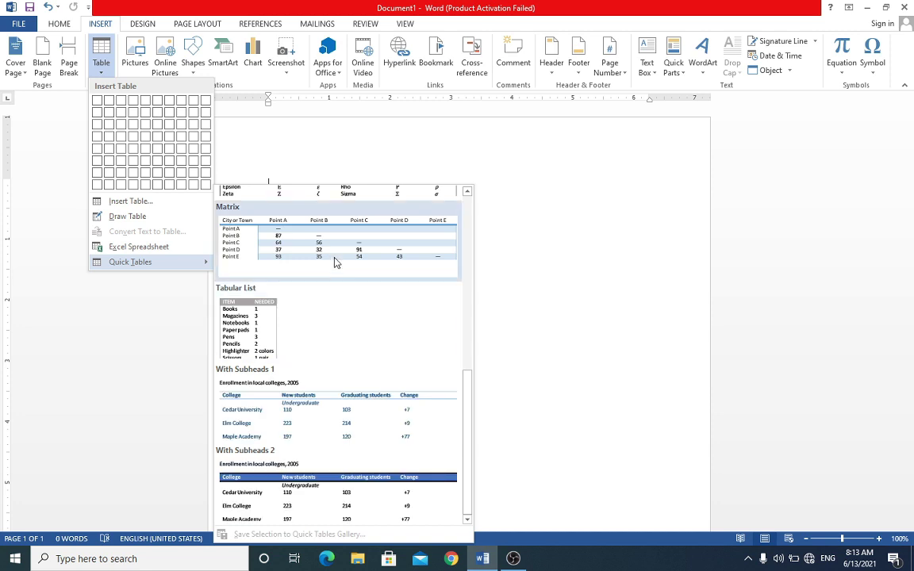
scroll(342, 456, "up", 5)
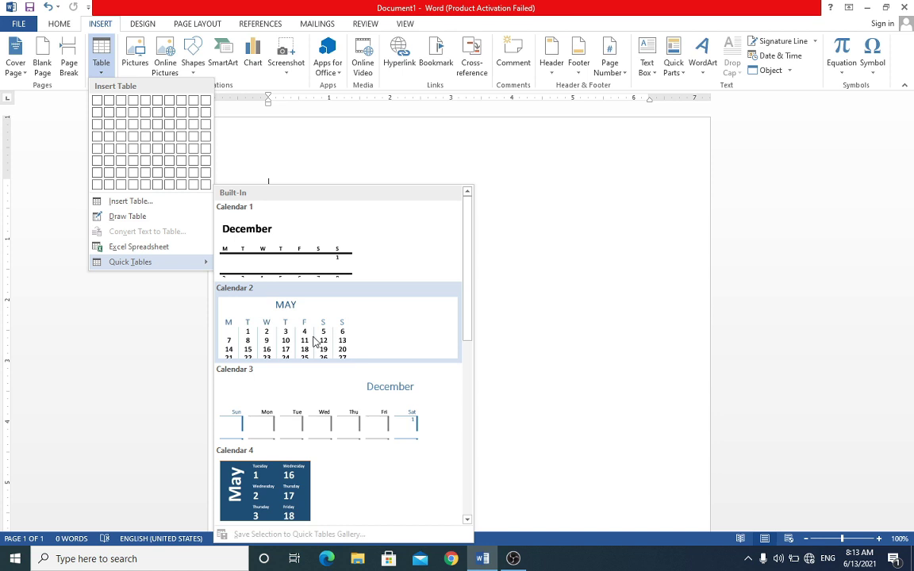
left_click(316, 339)
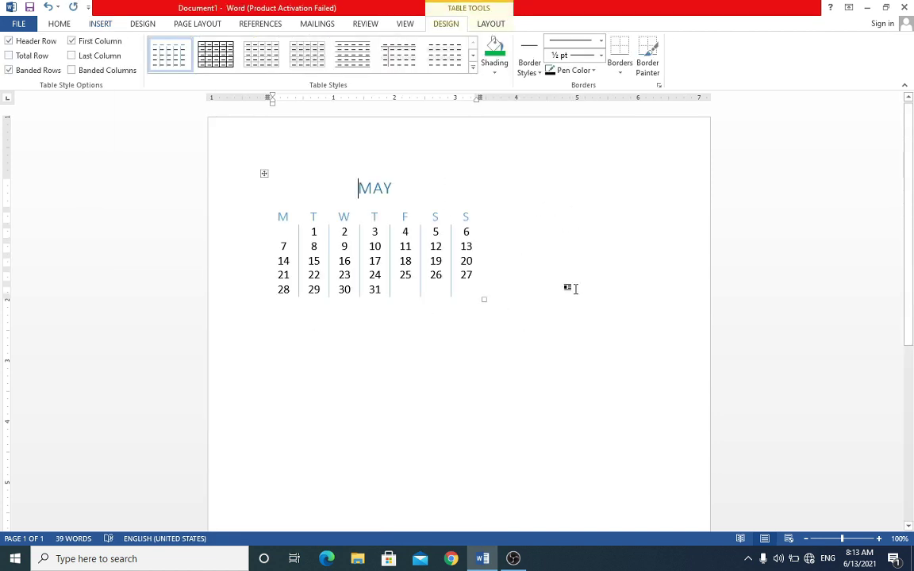
left_click(100, 23)
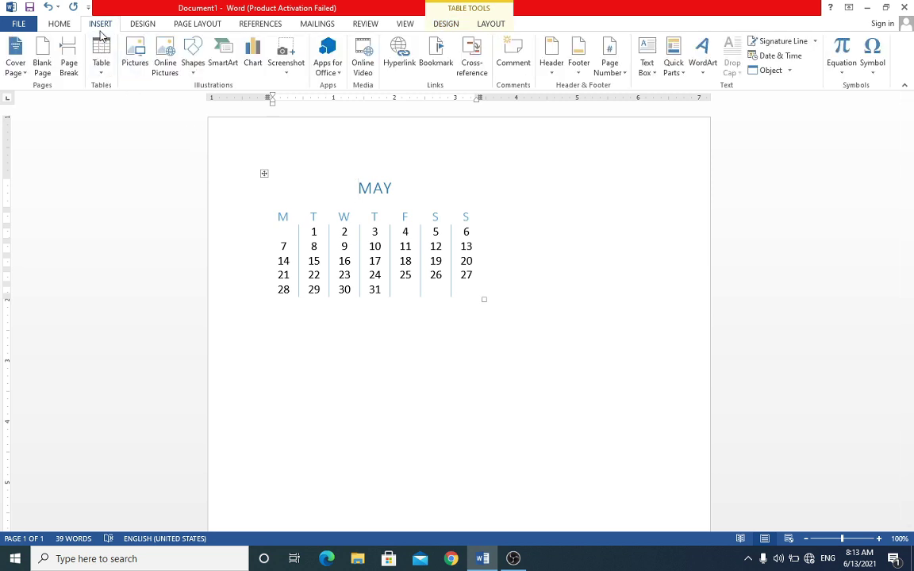